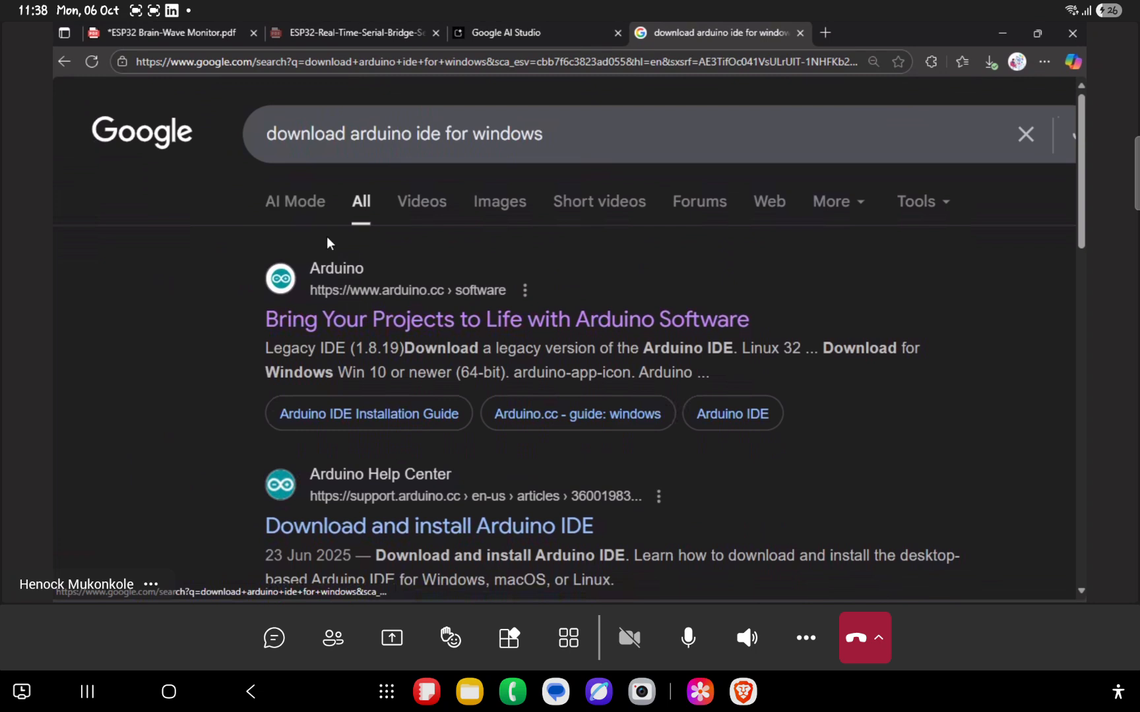
# Step: Start the Windows 64-bit download of Arduino IDE 2.3.6 from the Arduino software page and pause it
pyautogui.click(413, 320)
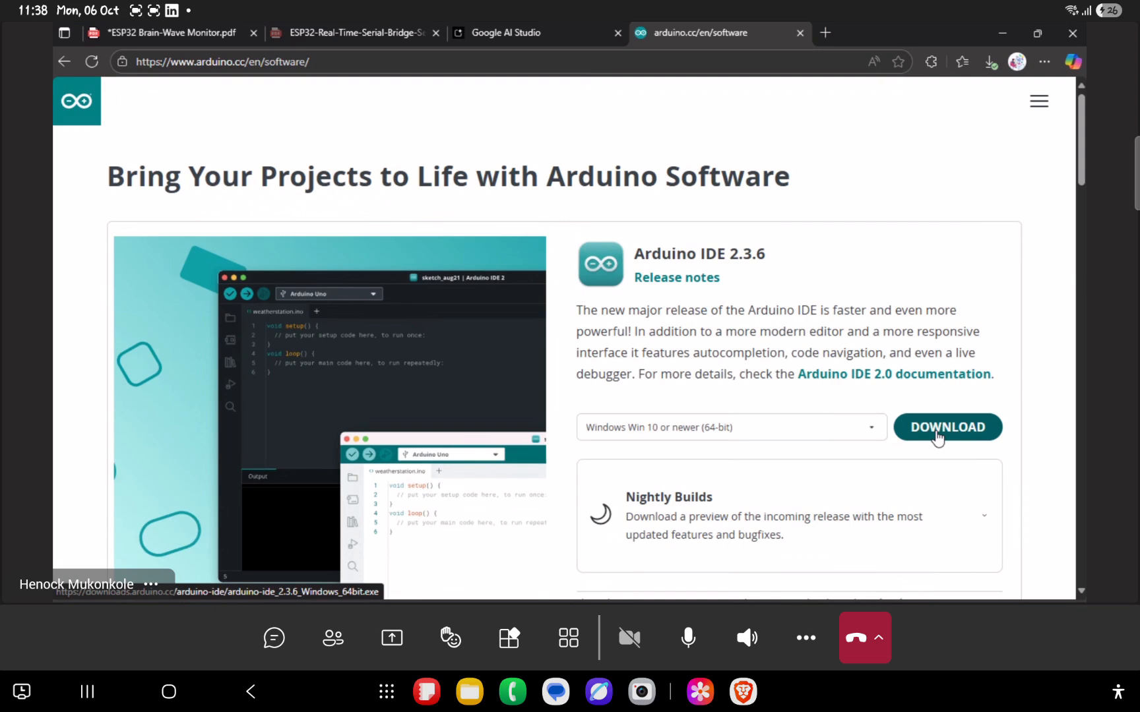
pyautogui.click(937, 435)
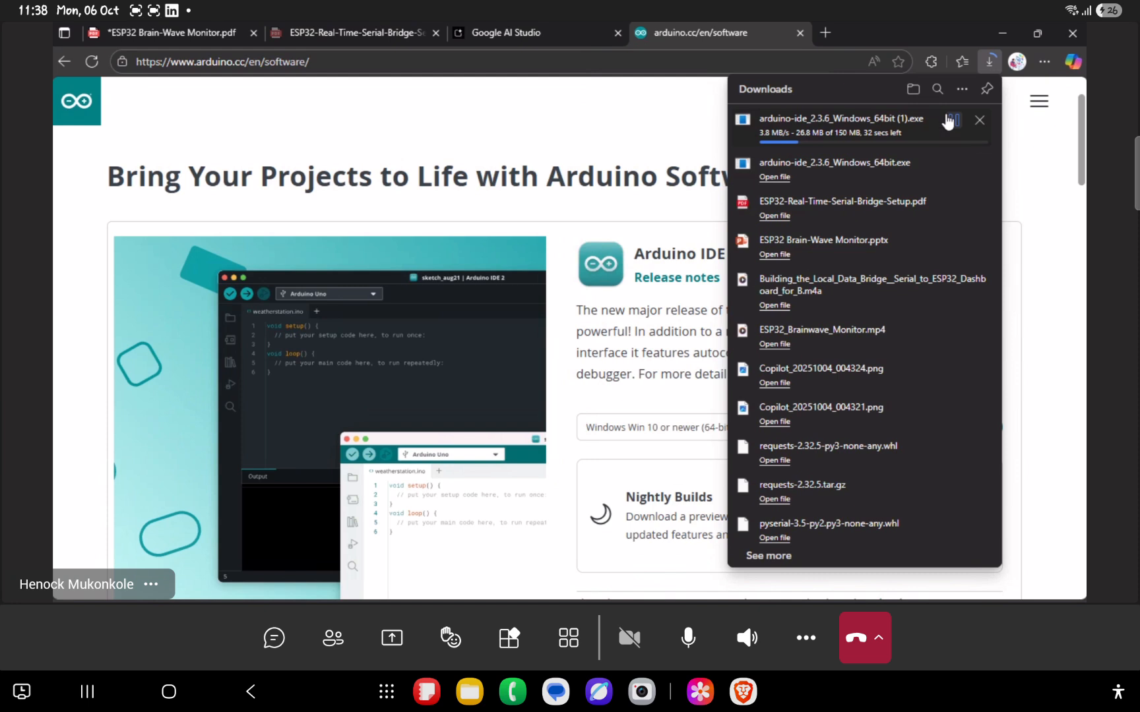
pyautogui.click(955, 124)
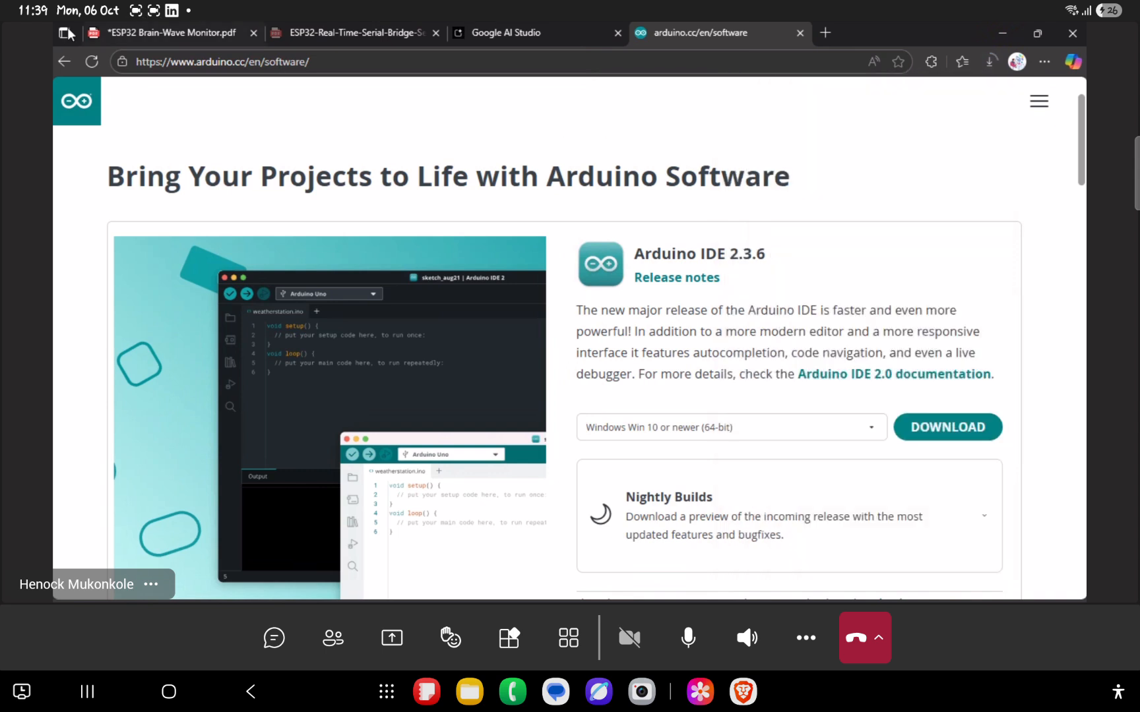
pyautogui.click(54, 64)
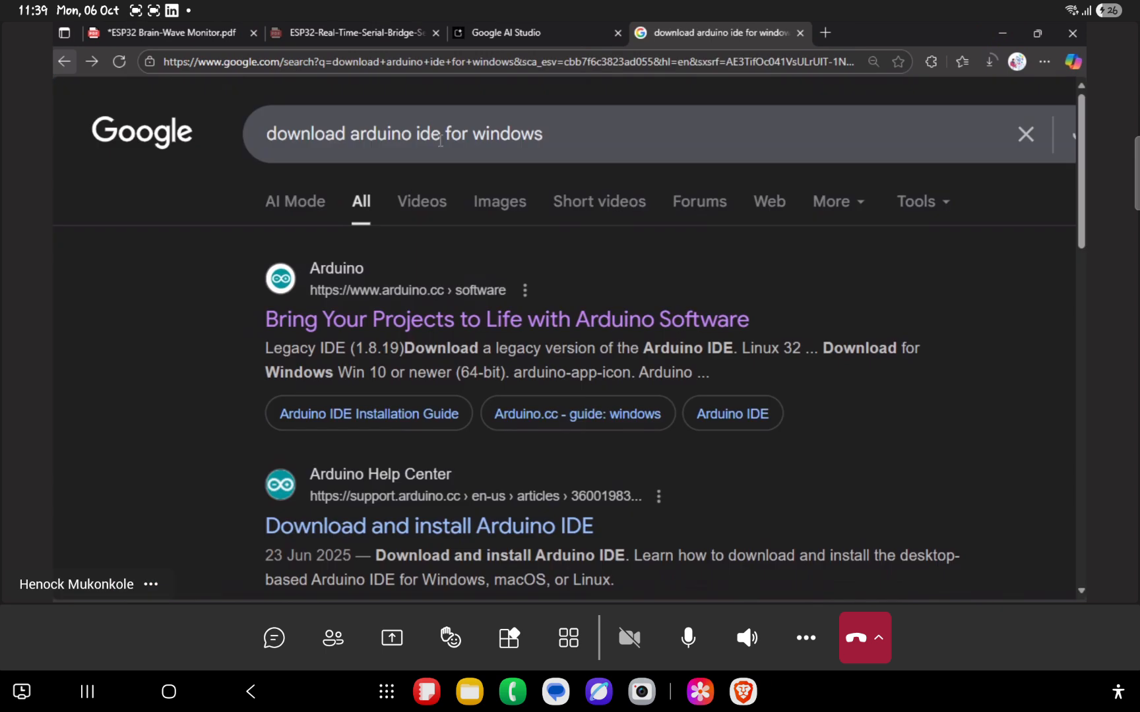
pyautogui.keyDown('ctrl'); pyautogui.scroll(-4, 351, 320); pyautogui.keyUp('ctrl')
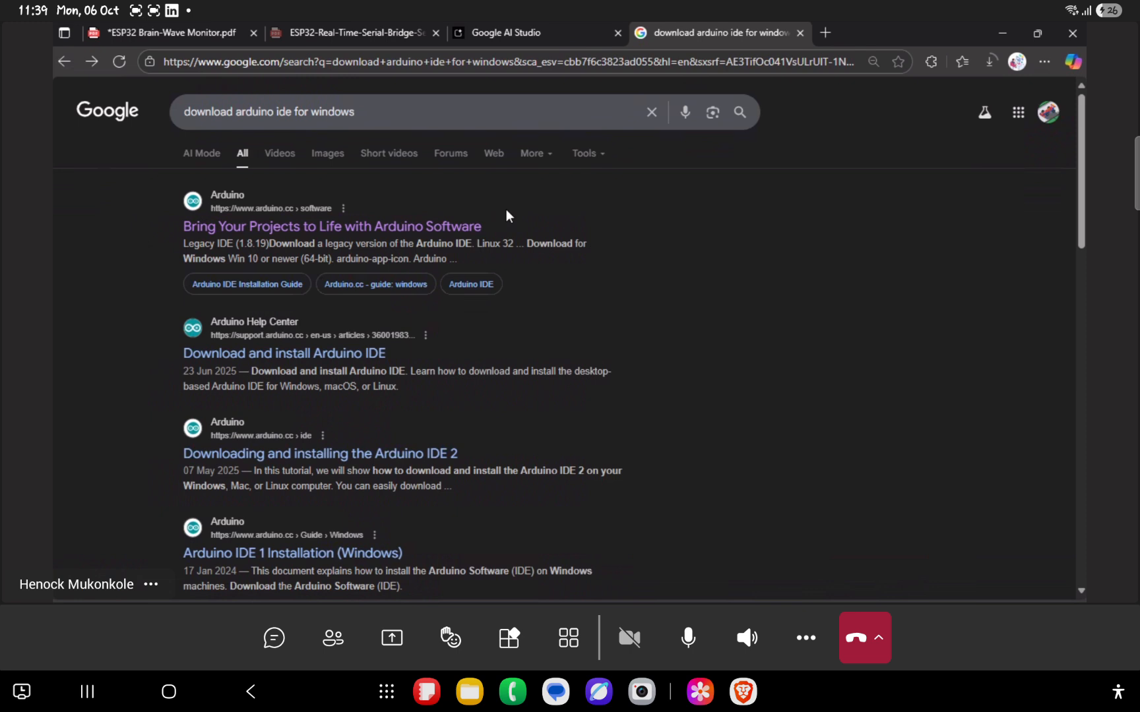
# Step: Search Google in a new tab for "esp32 espressif ide" and open the Espressif IDE result
pyautogui.click(826, 33)
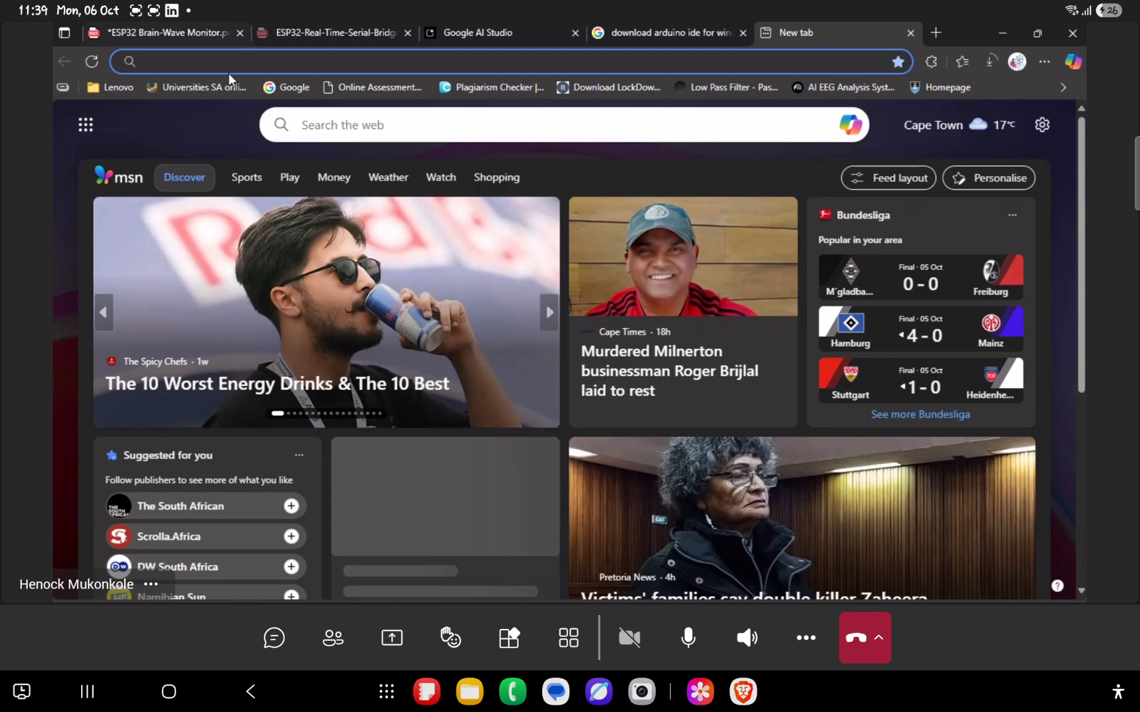
pyautogui.click(287, 81)
pyautogui.write('esp32')
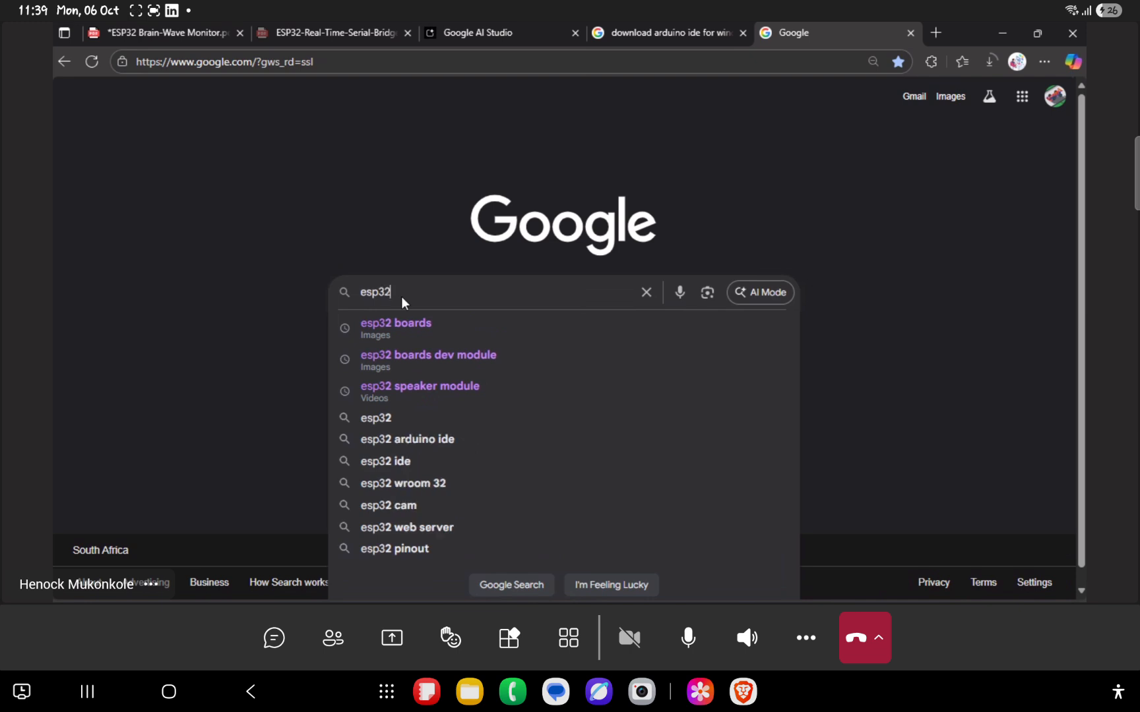
pyautogui.write(' w')
pyautogui.press('BackSpace')
pyautogui.write('espre')
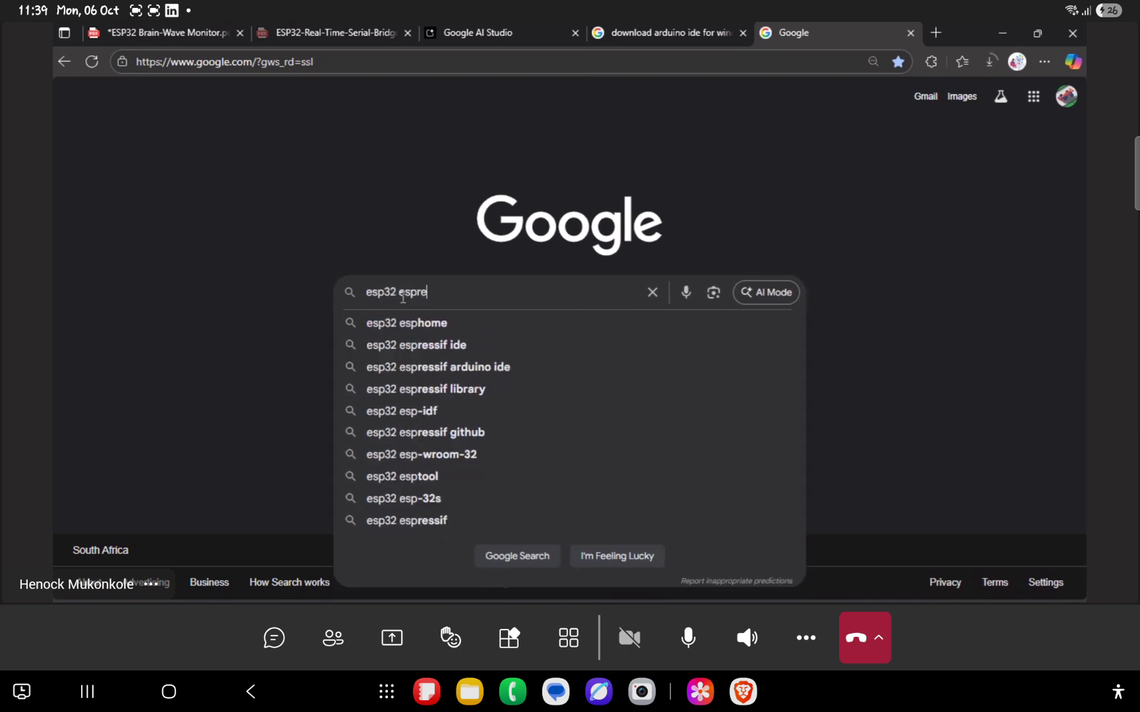
pyautogui.press('Down')
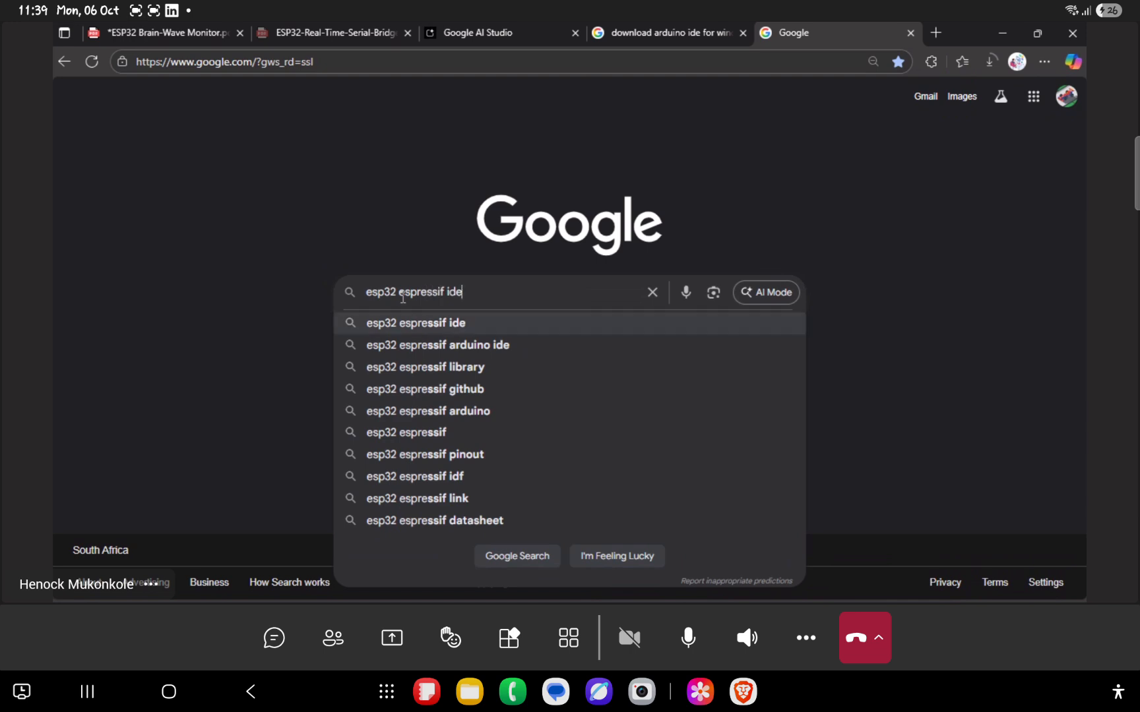
pyautogui.press('Return')
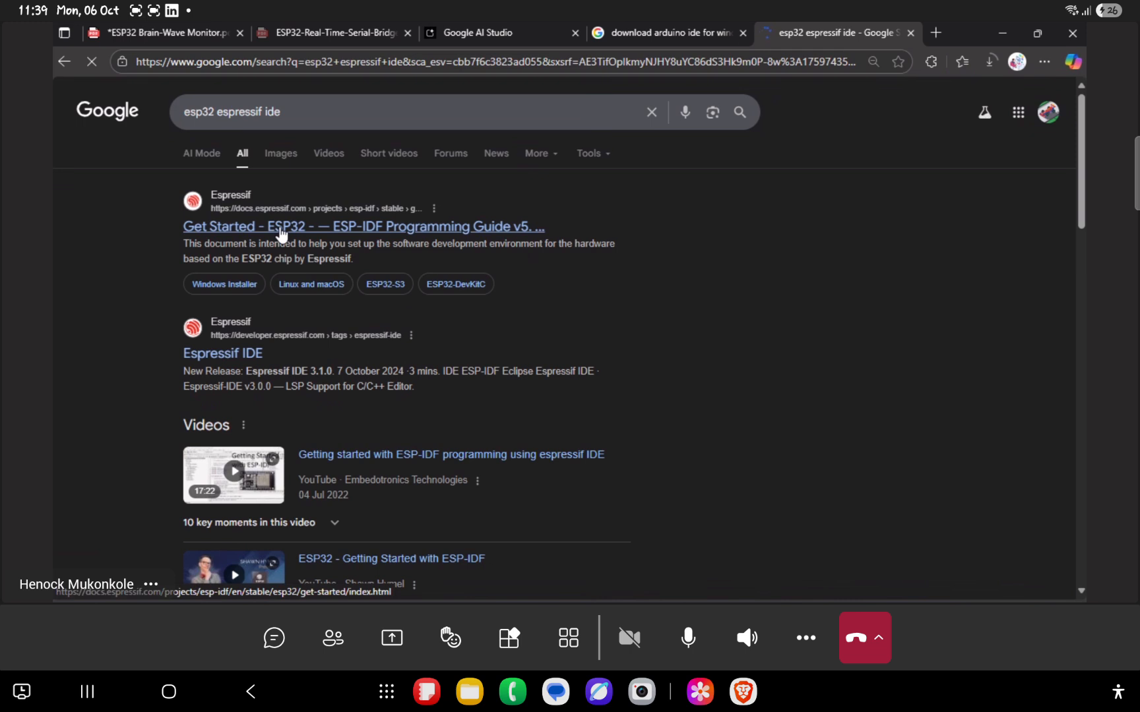
pyautogui.click(246, 352)
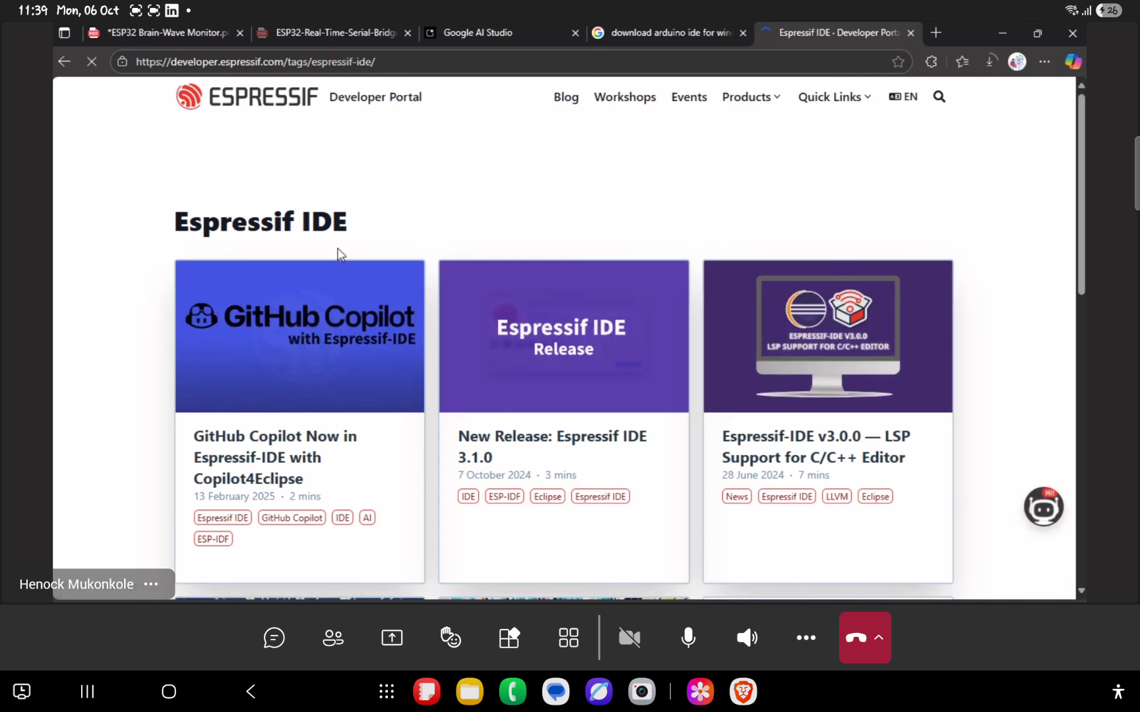
# Step: Return to the search results and search for "esp32 cp210x driver" instead
pyautogui.click(58, 63)
pyautogui.moveTo(289, 112); pyautogui.dragTo(266, 105)
pyautogui.write('cp')
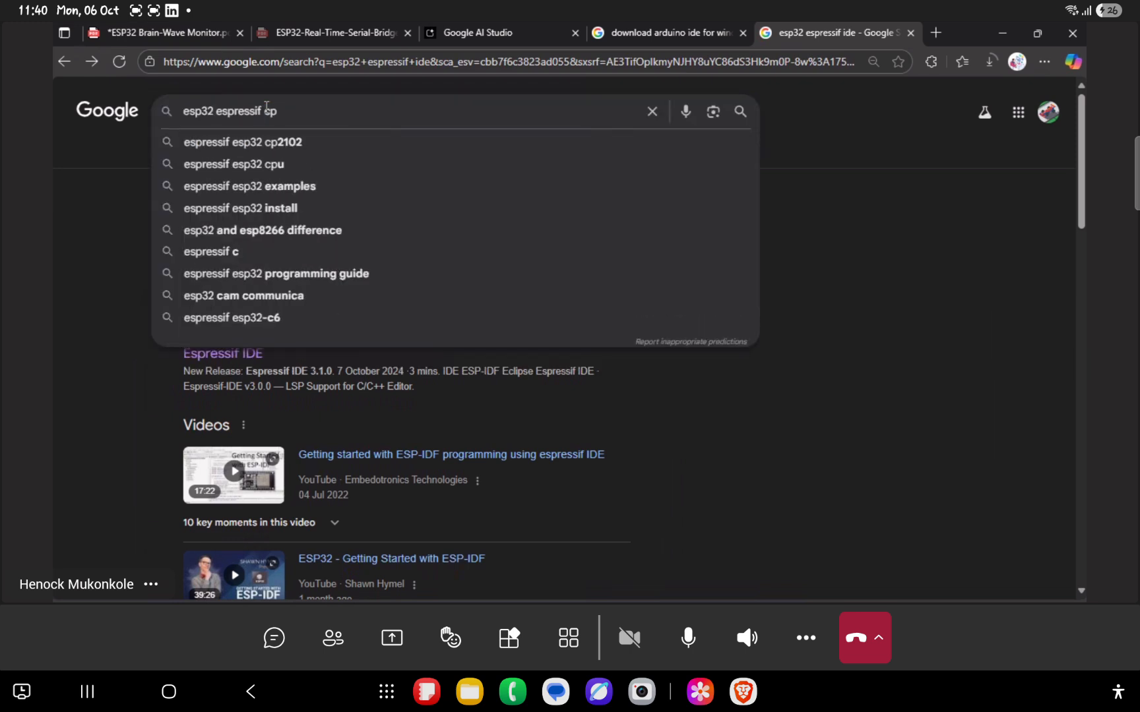
pyautogui.write('210')
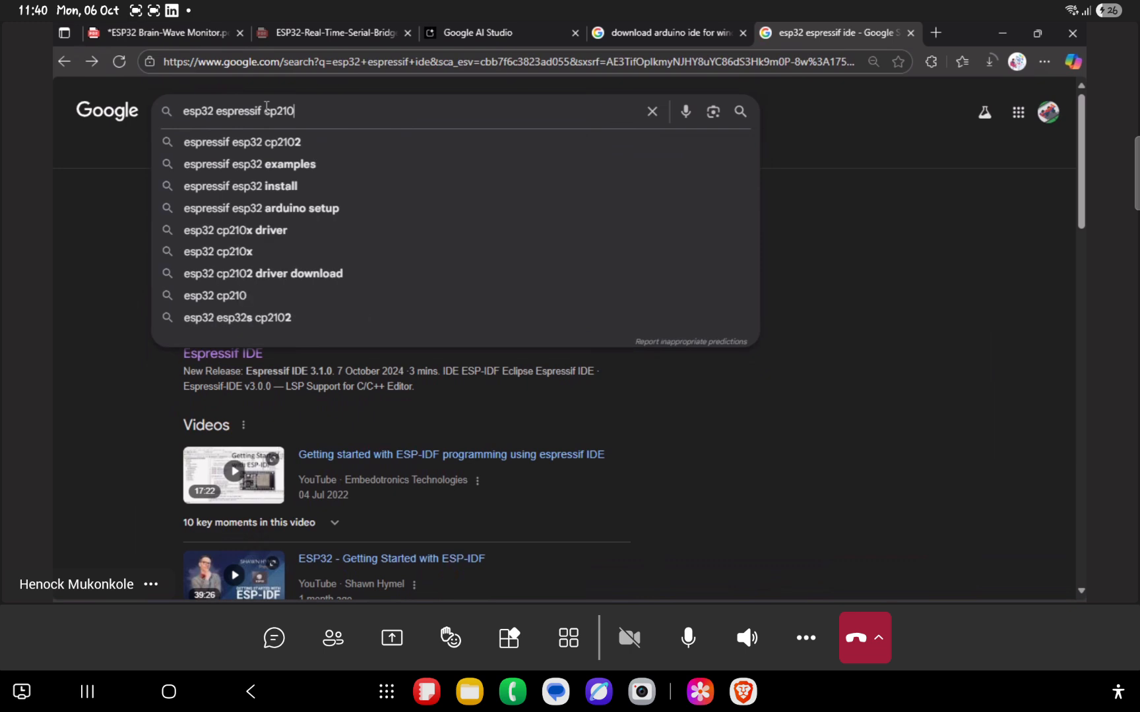
pyautogui.write('x')
pyautogui.press('Down')
pyautogui.press('Down')
pyautogui.press('Return')
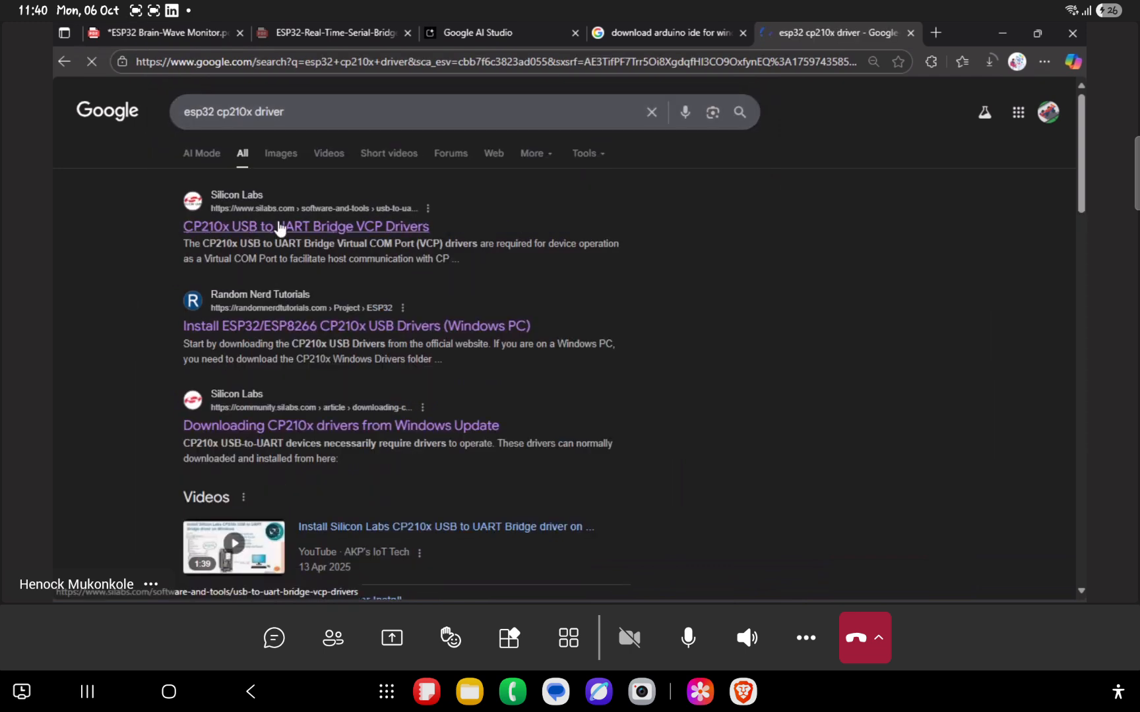
# Step: Download the CP210x VCP Windows package from the Silicon Labs CP210x USB to UART Bridge VCP Drivers page
pyautogui.click(282, 228)
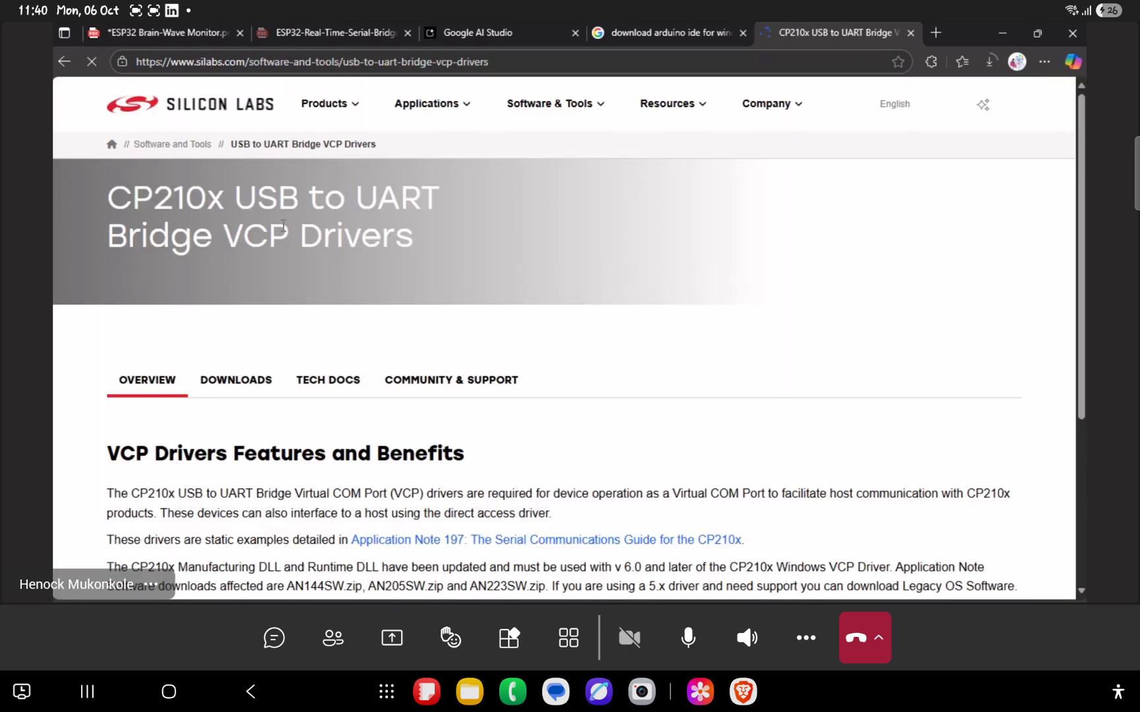
pyautogui.scroll(-1, 428, 257)
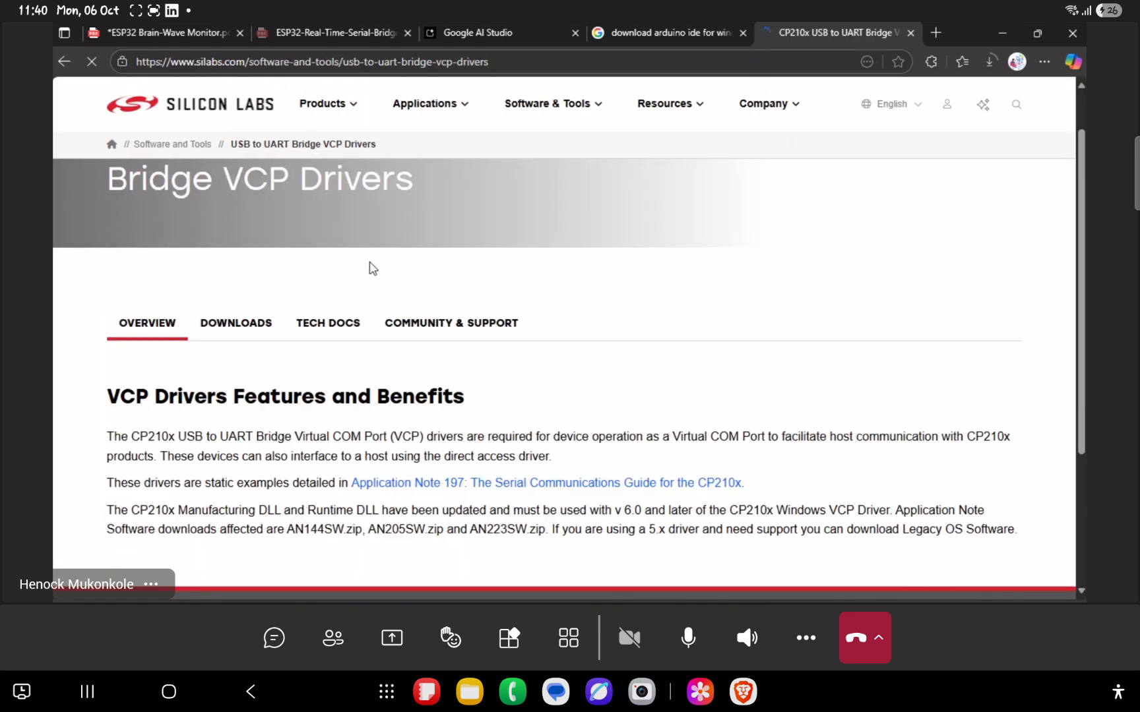
pyautogui.click(263, 328)
pyautogui.scroll(-5, 366, 362)
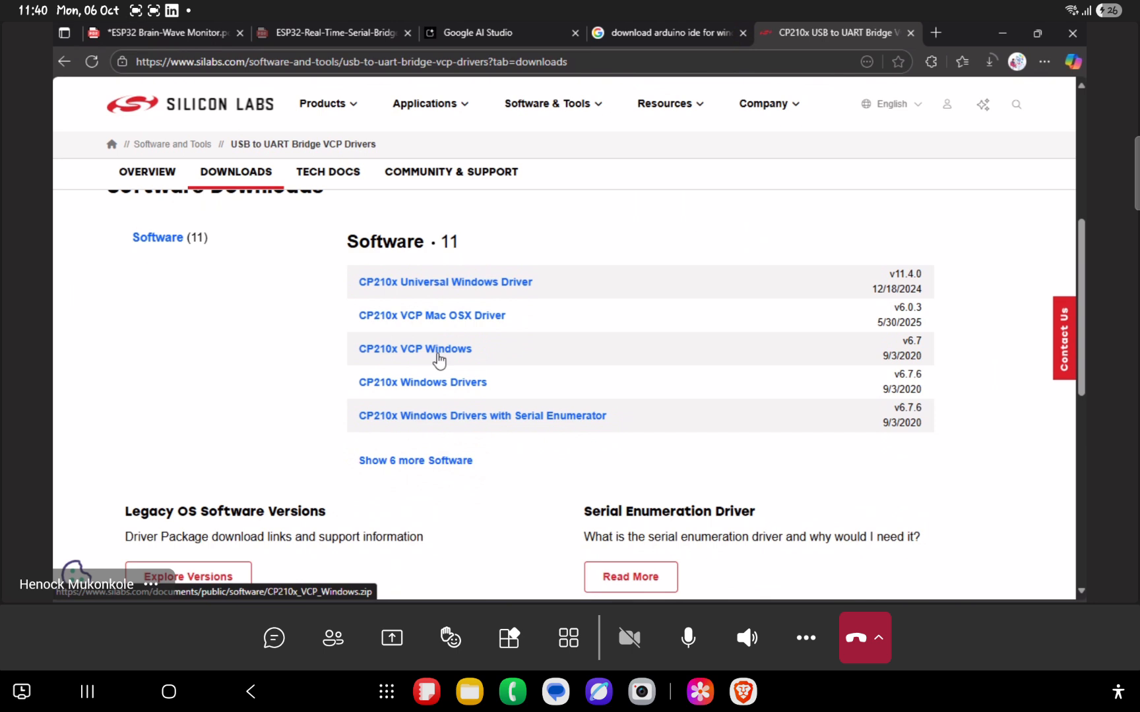
pyautogui.click(437, 354)
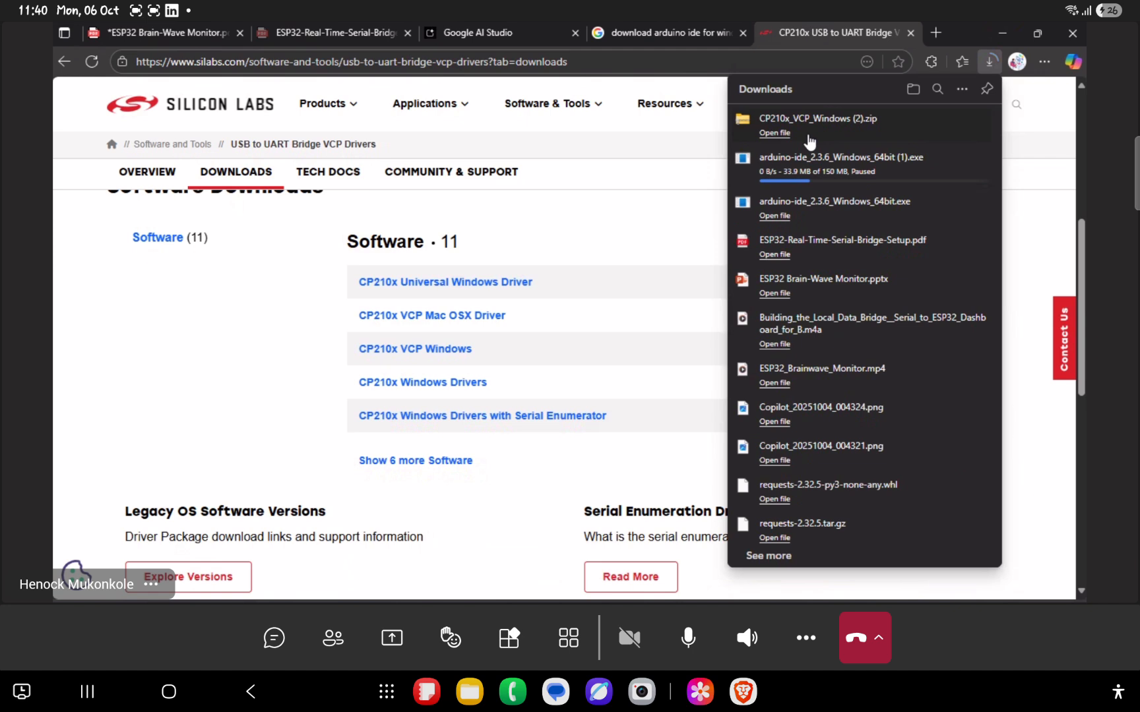
# Step: Open the downloaded CP210x_VCP_Windows (2).zip and extract all its contents to the default CP210x_VCP_Windows (2) folder in Downloads
pyautogui.click(774, 134)
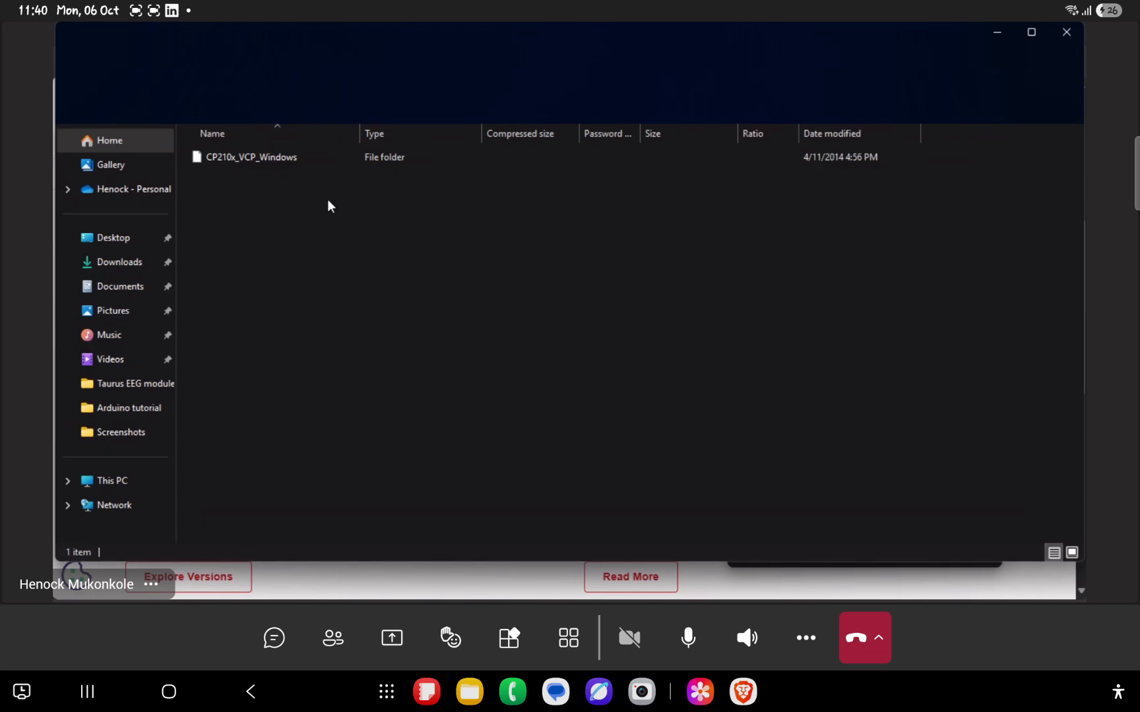
pyautogui.doubleClick(294, 157)
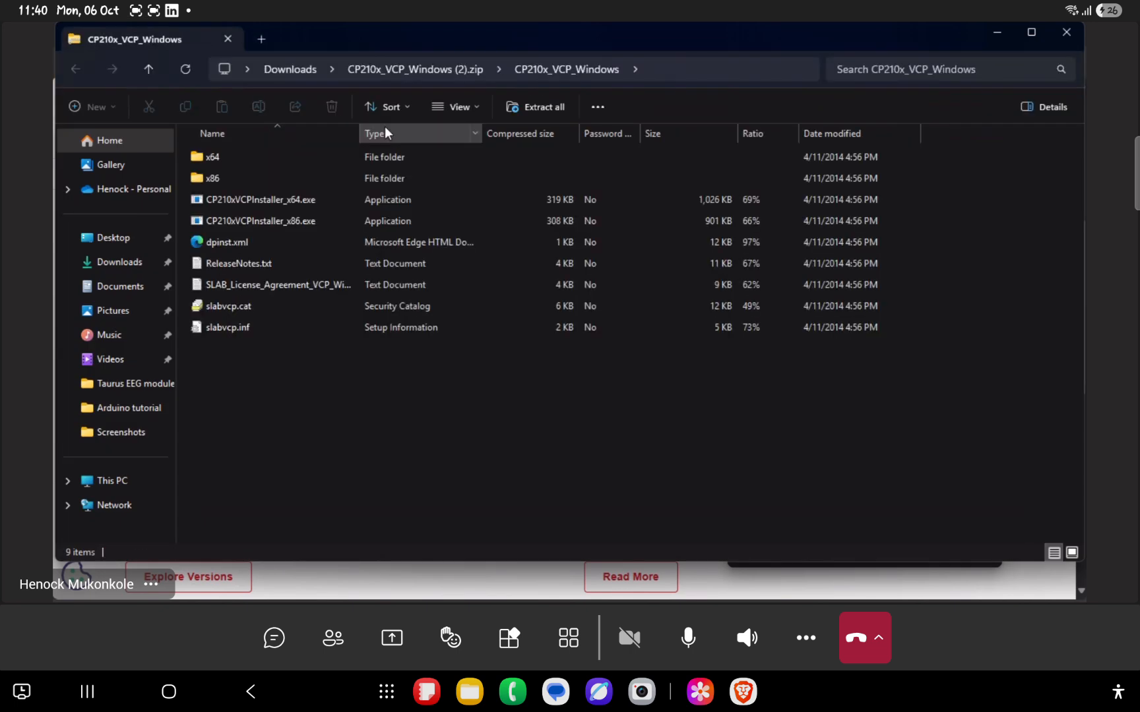
pyautogui.click(150, 77)
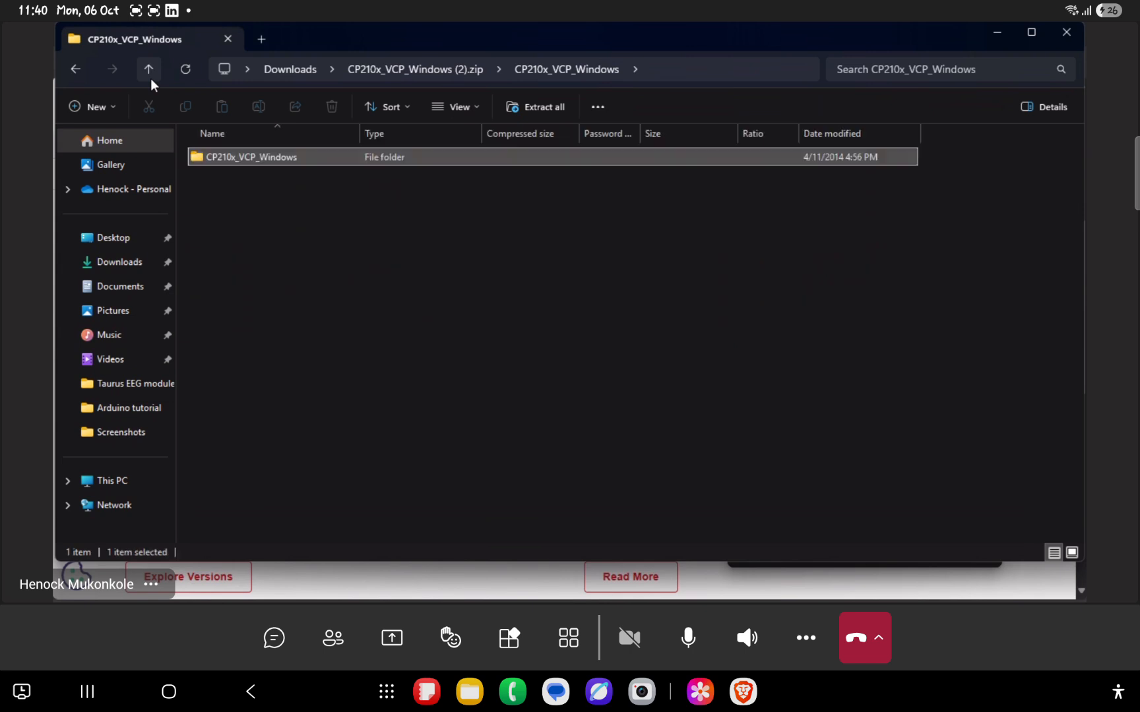
pyautogui.click(519, 99)
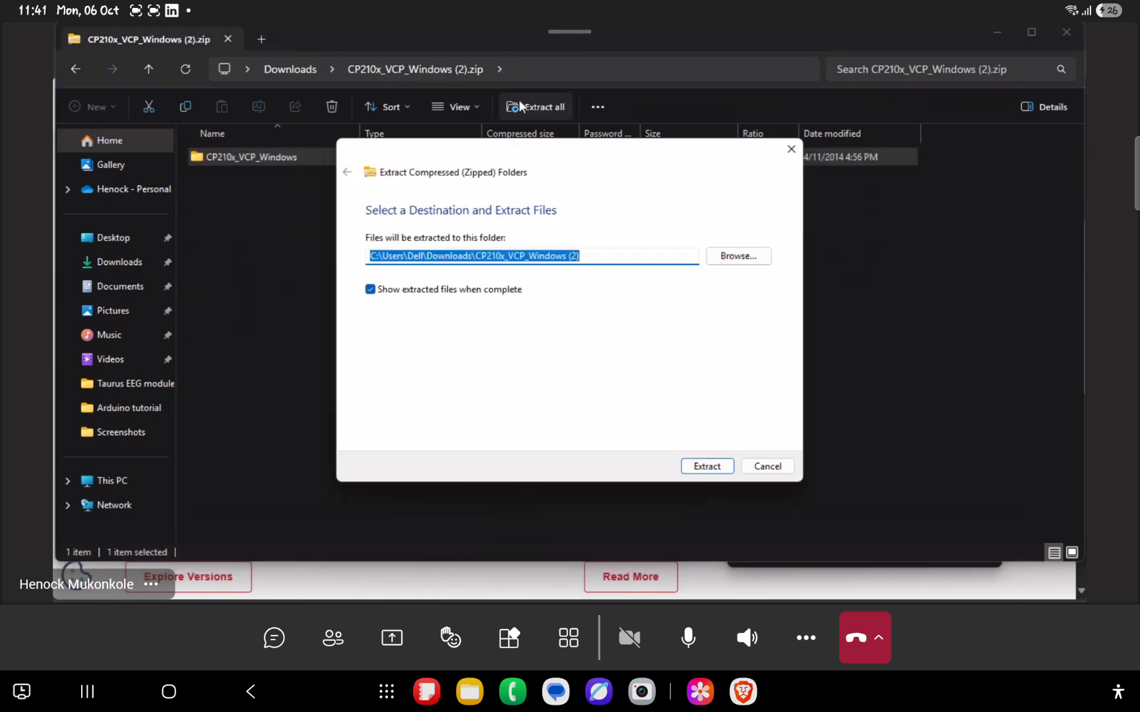
pyautogui.click(767, 467)
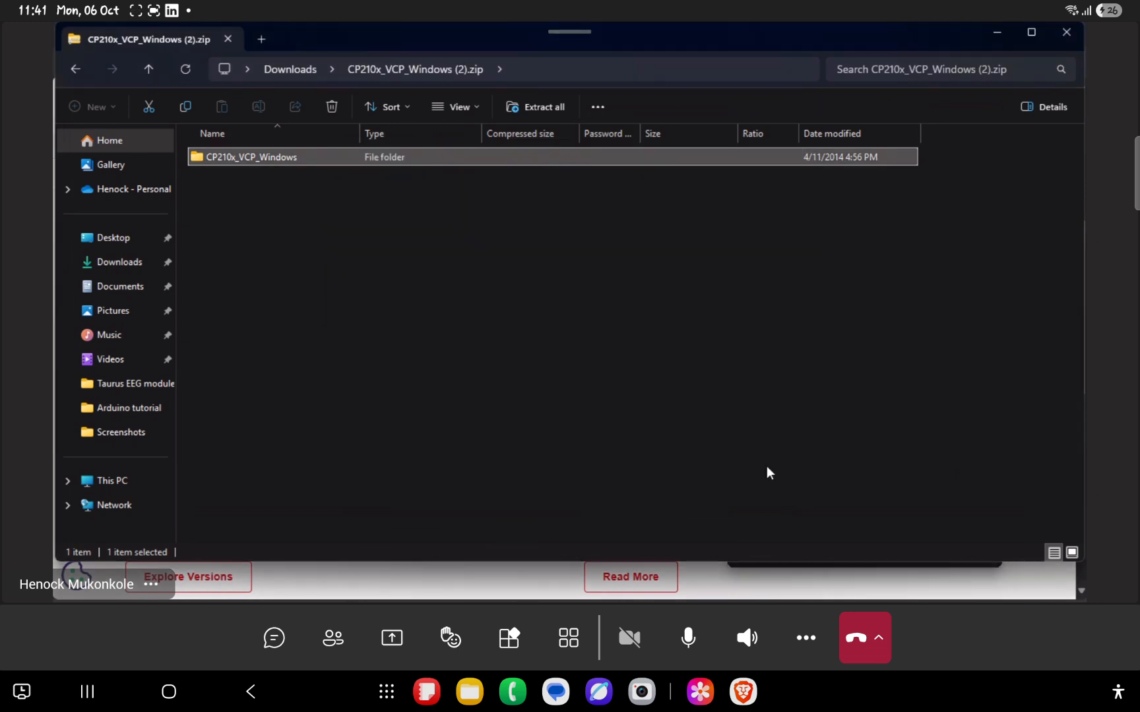
pyautogui.click(526, 107)
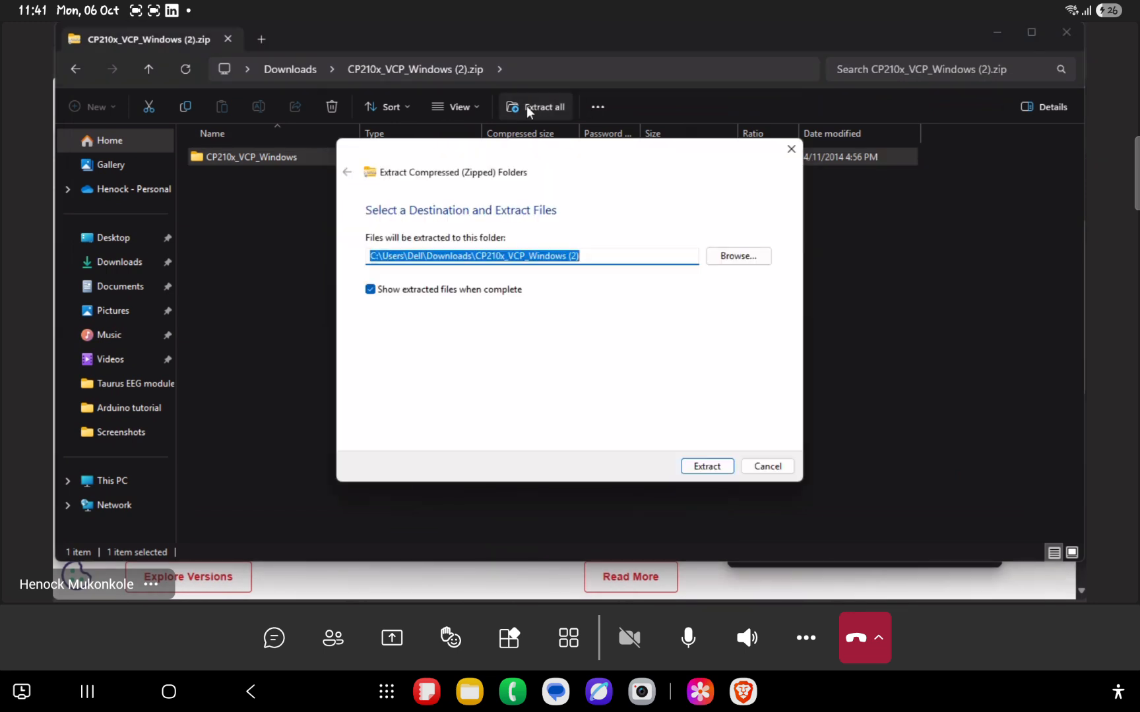
pyautogui.press('Return')
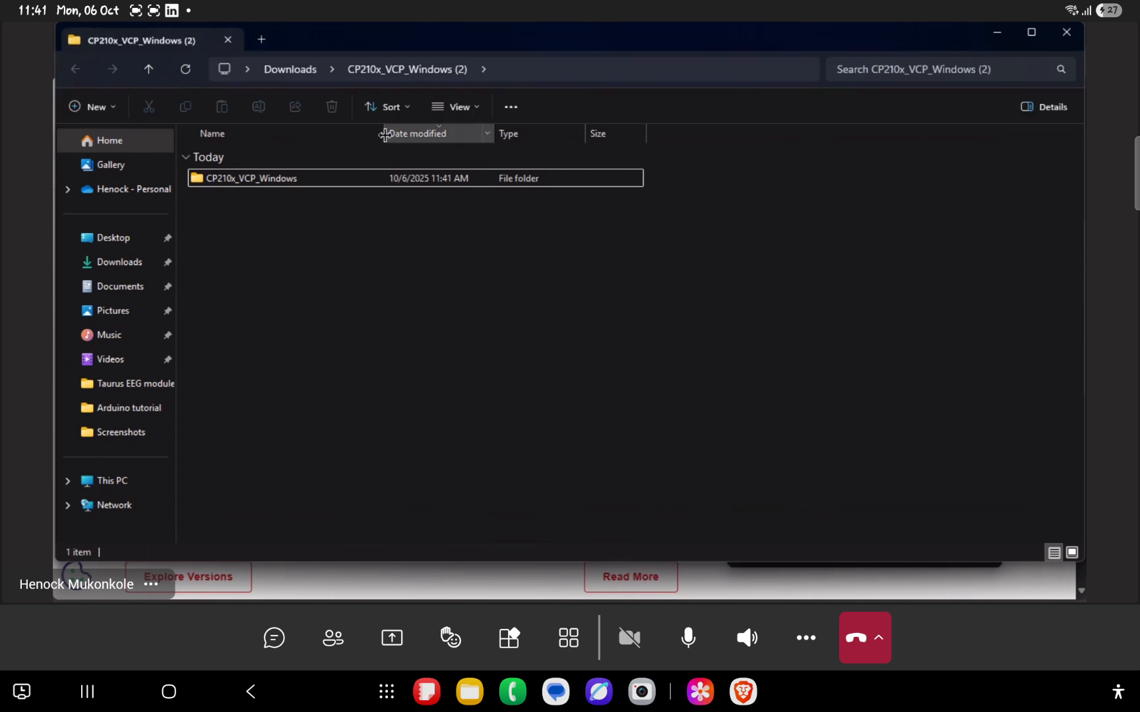
# Step: Open the extracted CP210x_VCP_Windows folder, select CP210xVCPInstaller_x64.exe and enlarge the file icons
pyautogui.doubleClick(290, 174)
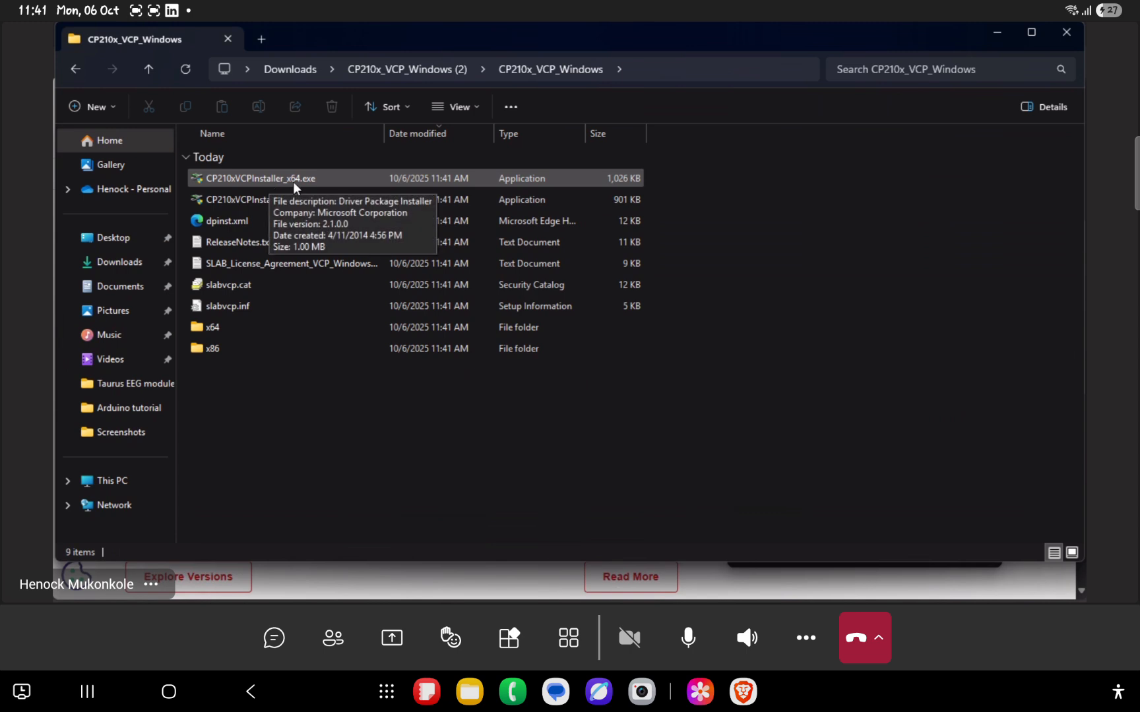
pyautogui.click(300, 178)
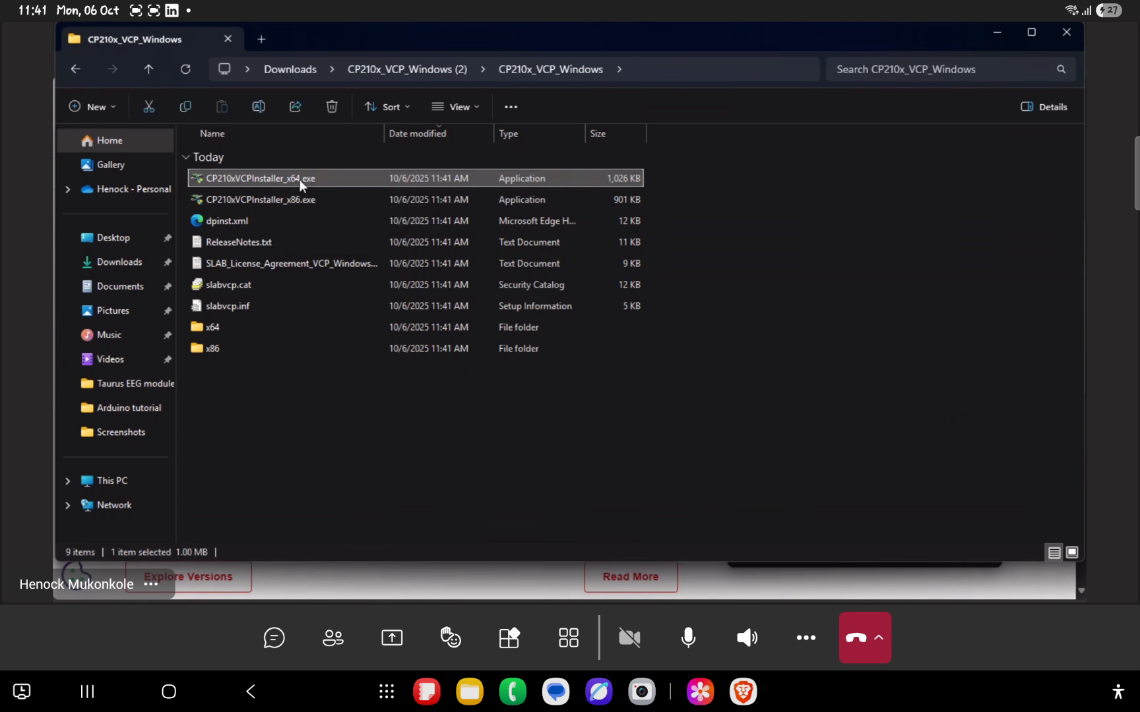
pyautogui.scroll(5, 299, 179)
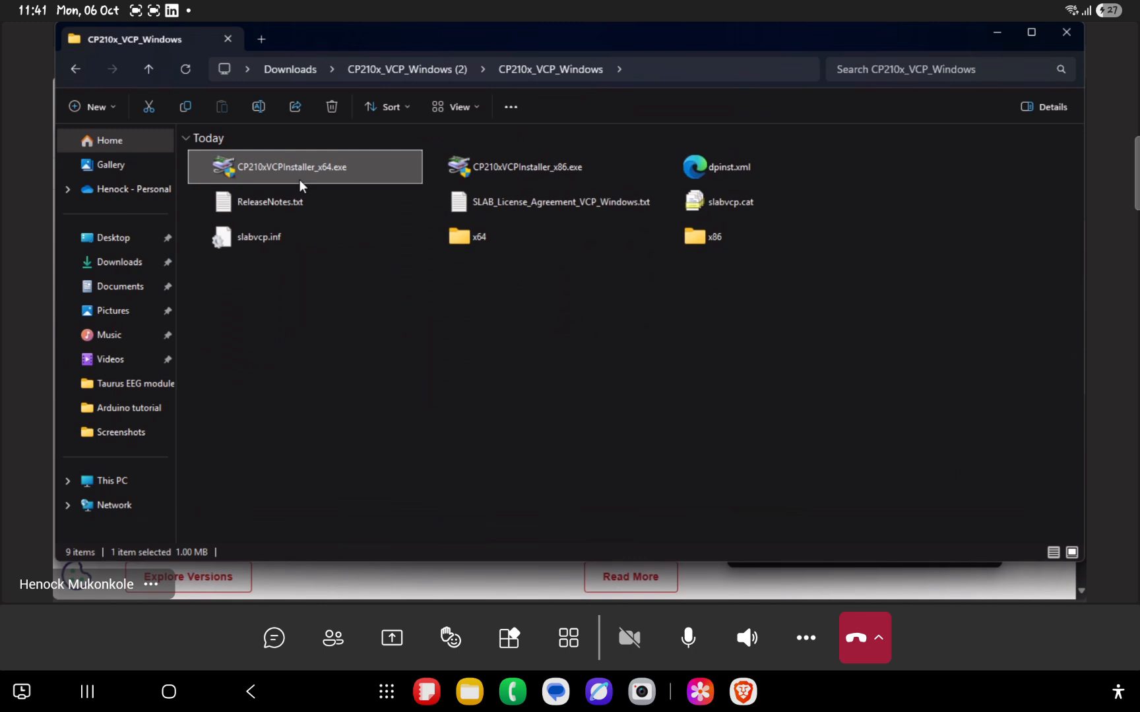
pyautogui.scroll(3, 299, 179)
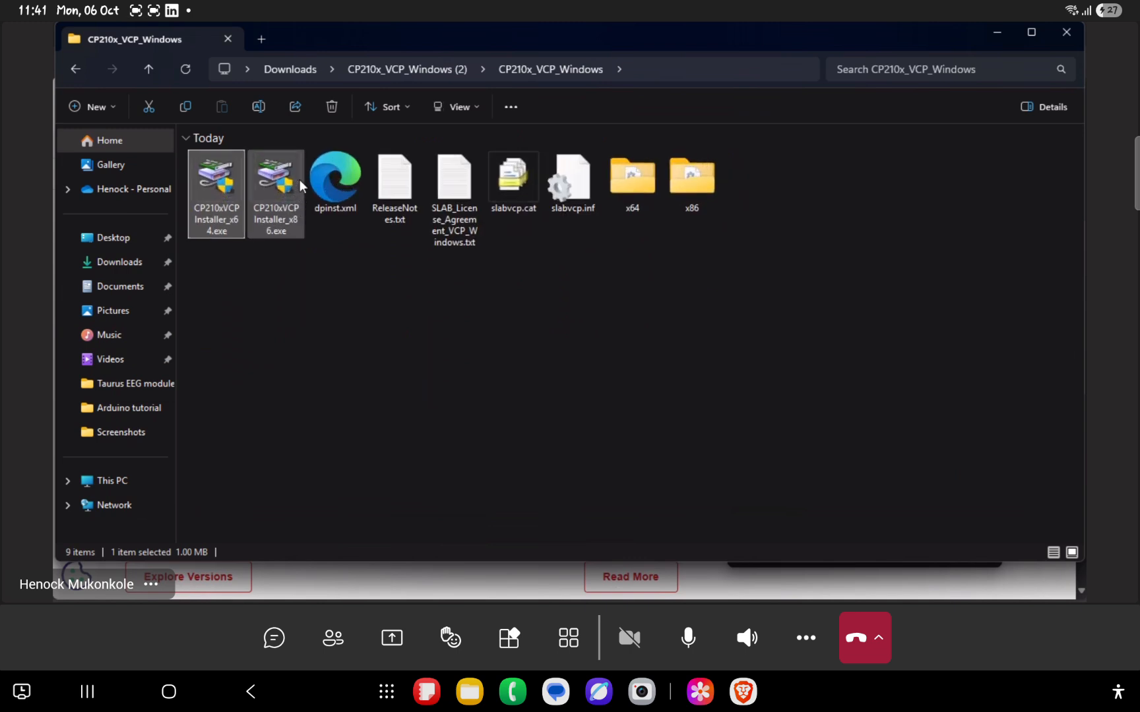
pyautogui.scroll(1, 301, 184)
pyautogui.scroll(2, 300, 185)
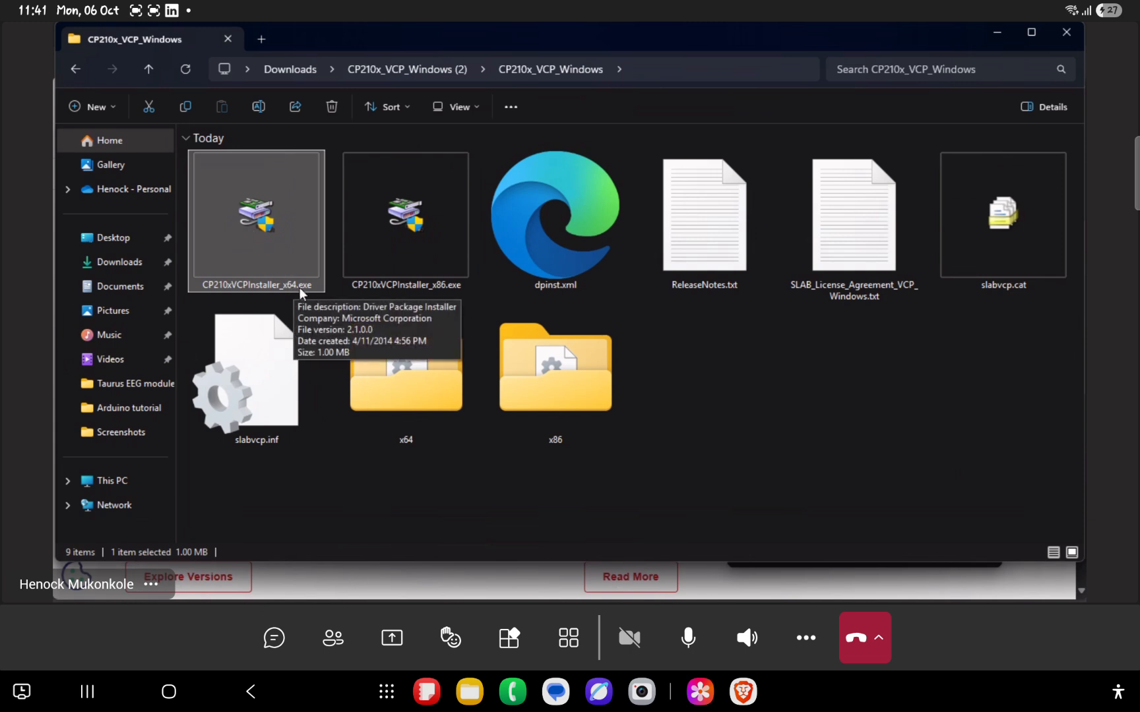
# Step: Run CP210xVCPInstaller_x64.exe, accept the license agreement and install the CP210x USB to UART Bridge driver
pyautogui.doubleClick(246, 210)
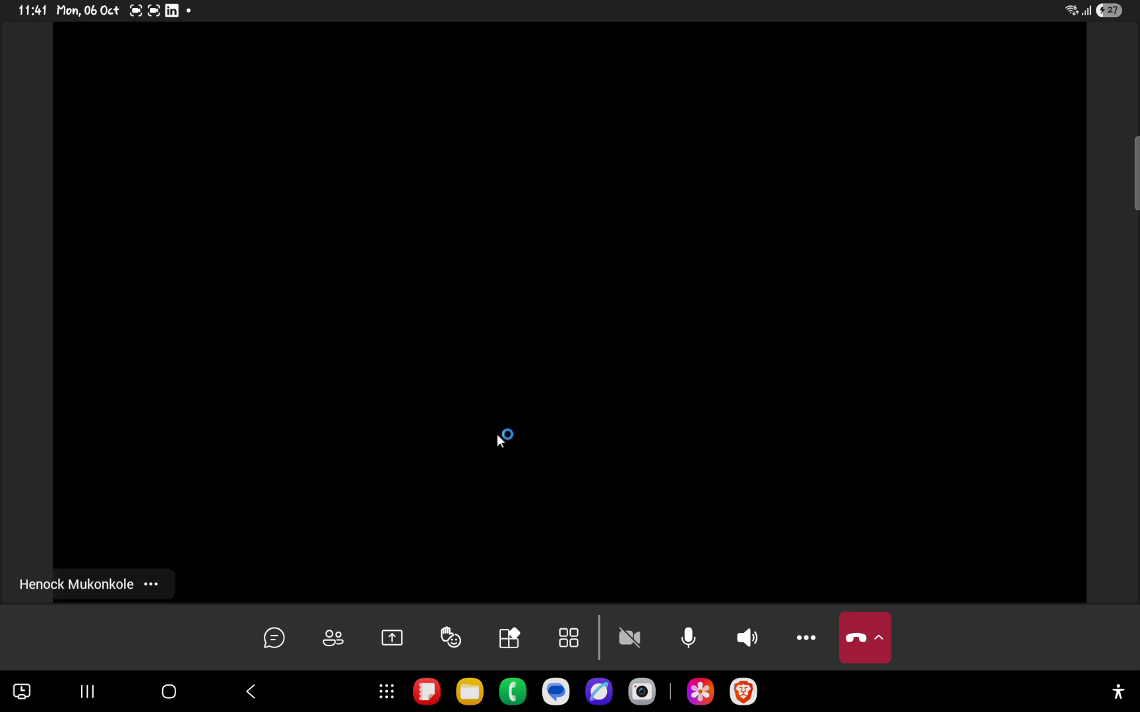
pyautogui.click(496, 433)
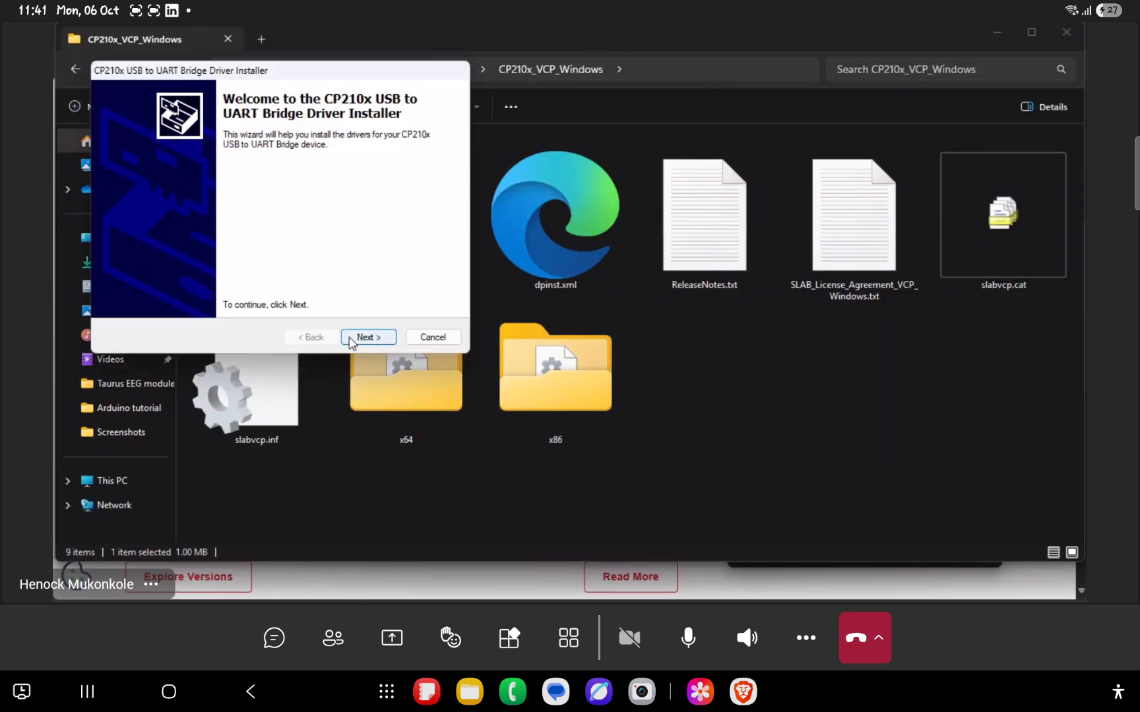
pyautogui.click(380, 339)
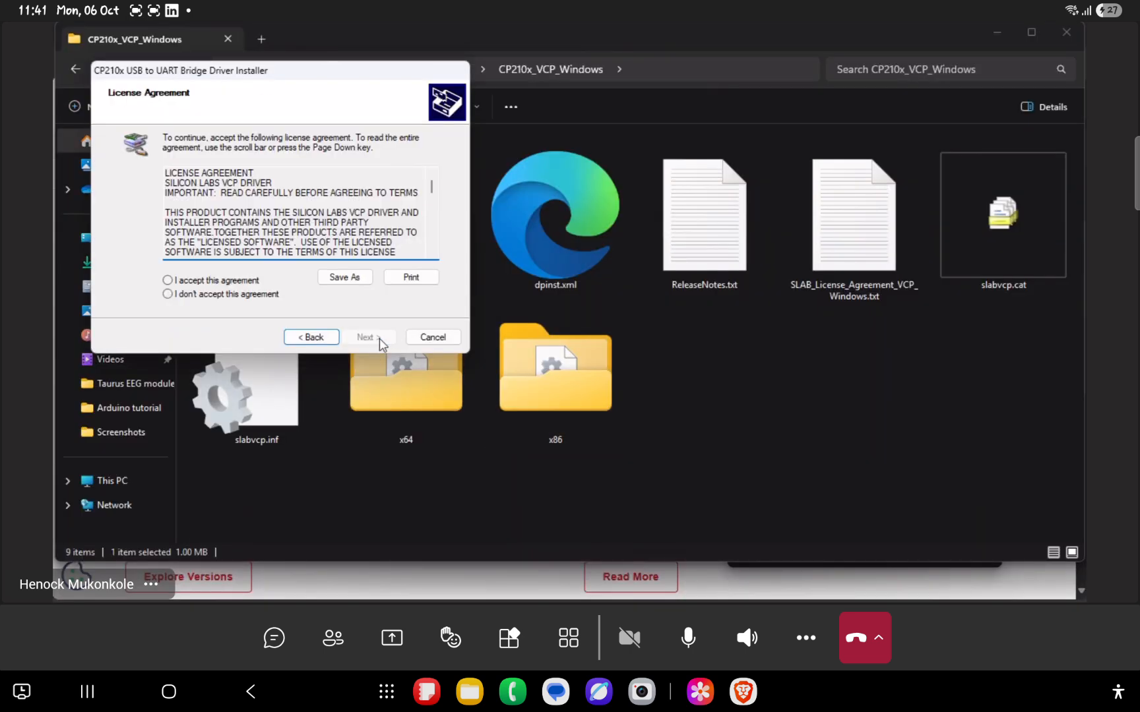
pyautogui.click(167, 281)
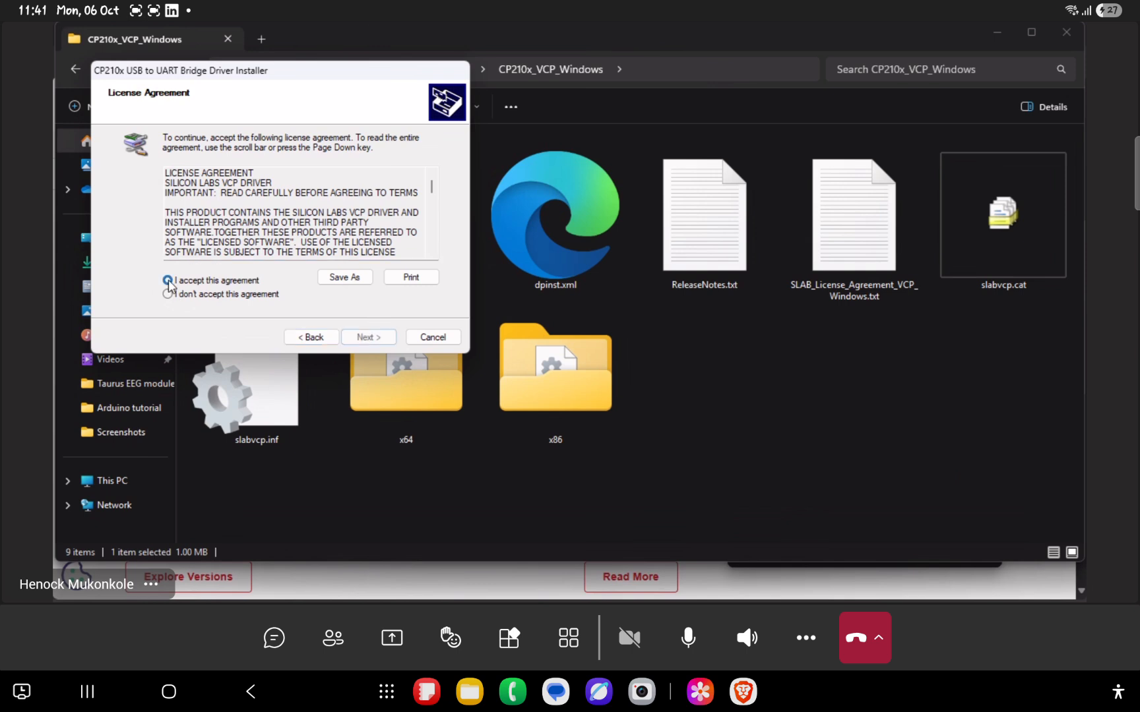
pyautogui.click(385, 348)
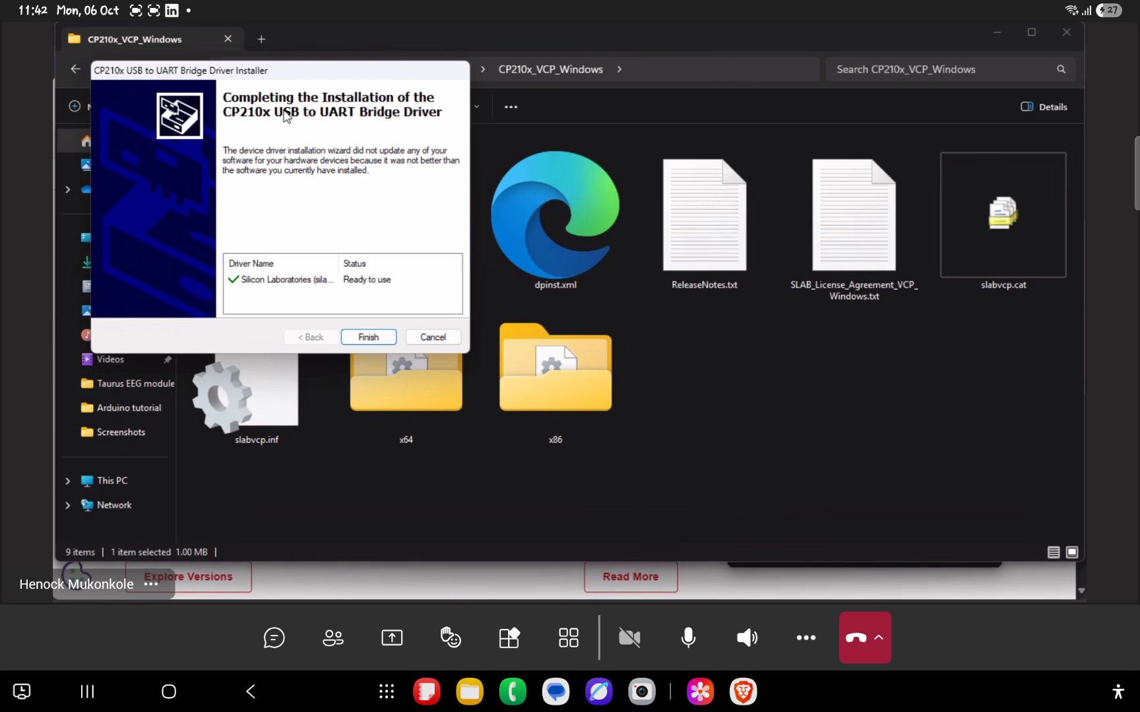
# Step: Finish and close the CP210x USB to UART Bridge driver installer
pyautogui.click(365, 338)
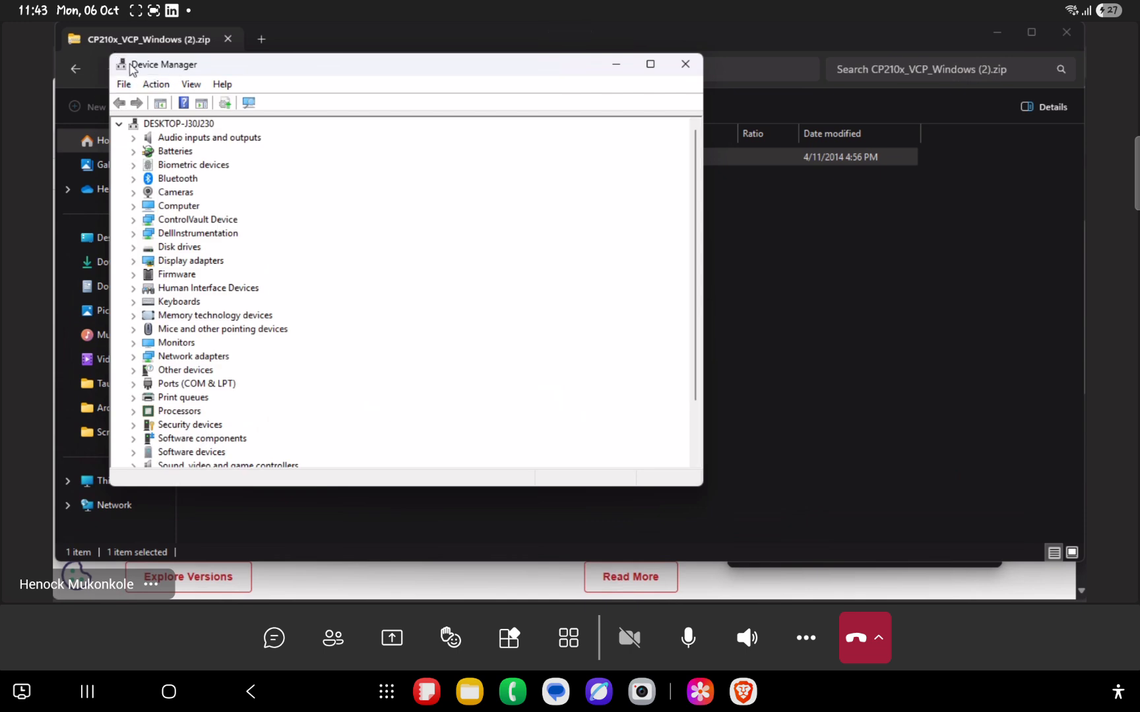
# Step: Maximize Device Manager, expand Ports (COM & LPT) and select the Silicon Labs CP210x USB to UART Bridge device
pyautogui.click(649, 66)
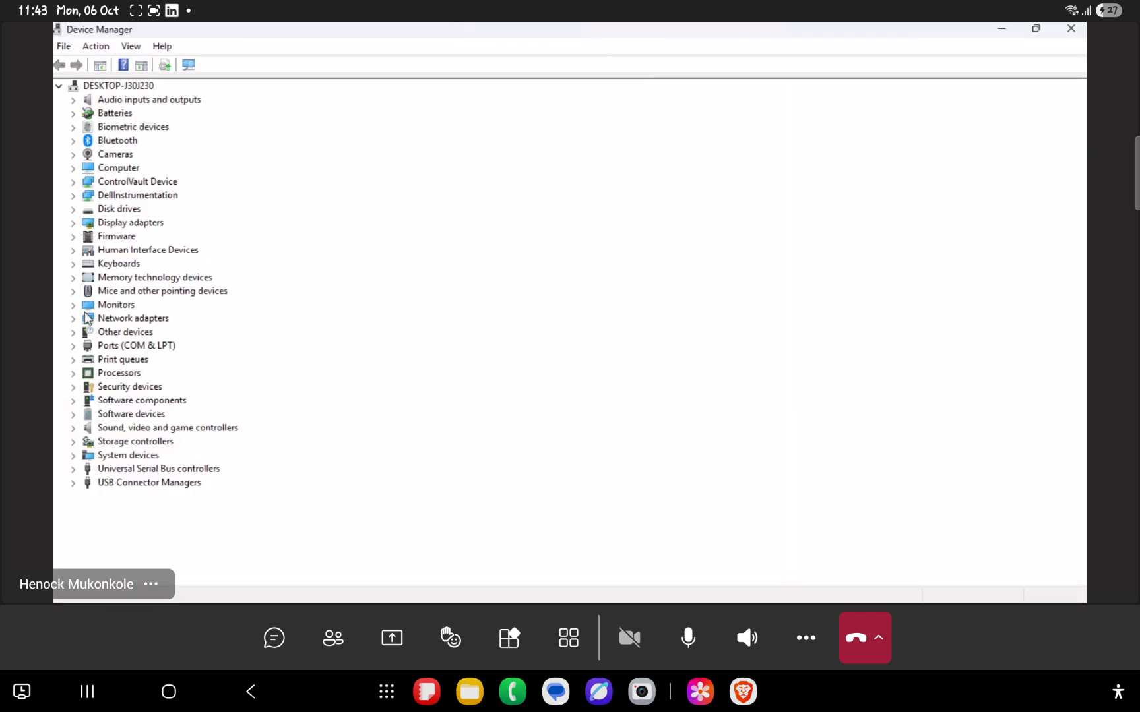
pyautogui.click(73, 346)
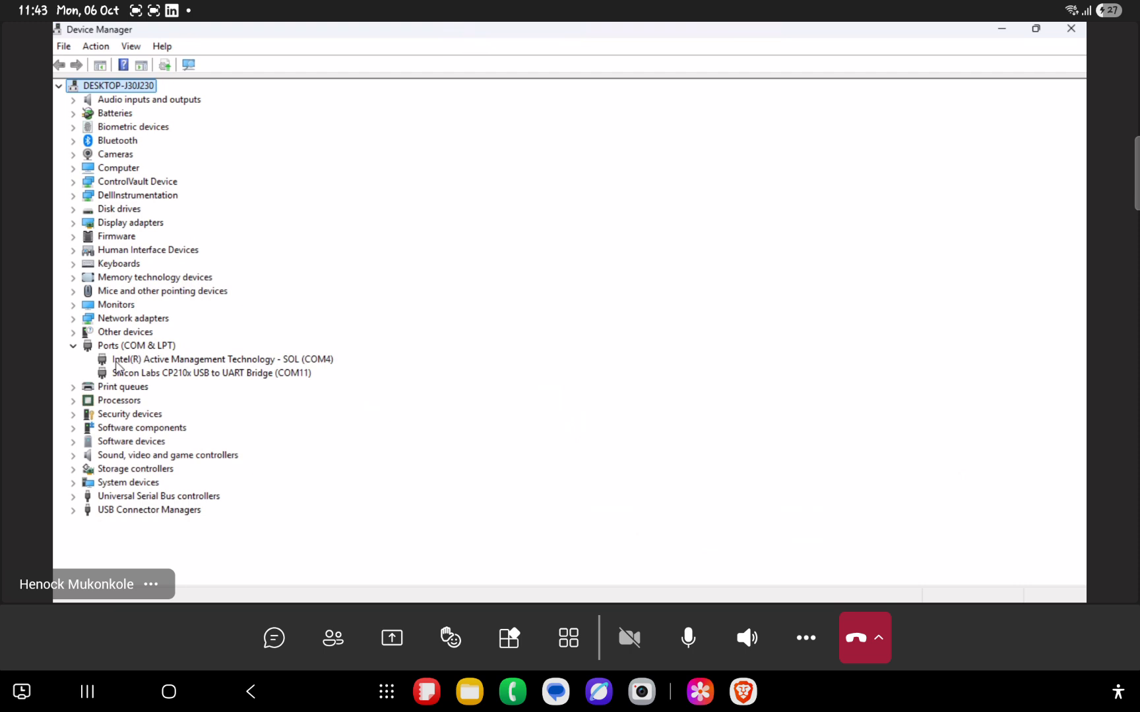
pyautogui.click(164, 375)
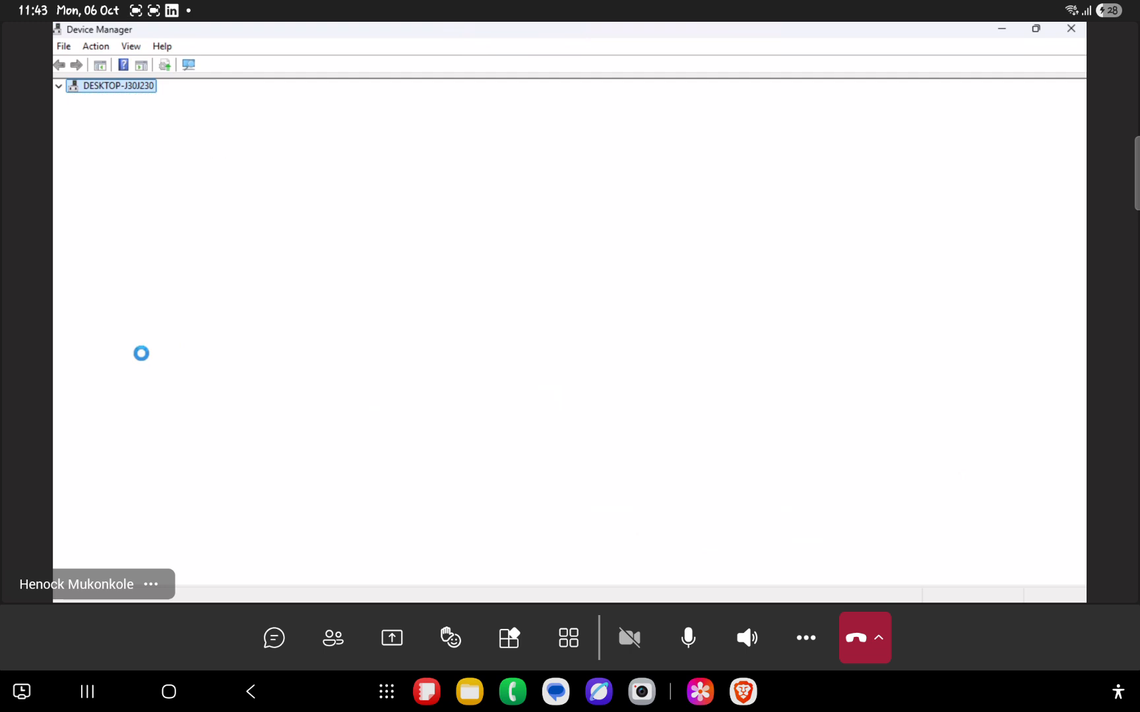
pyautogui.click(132, 378)
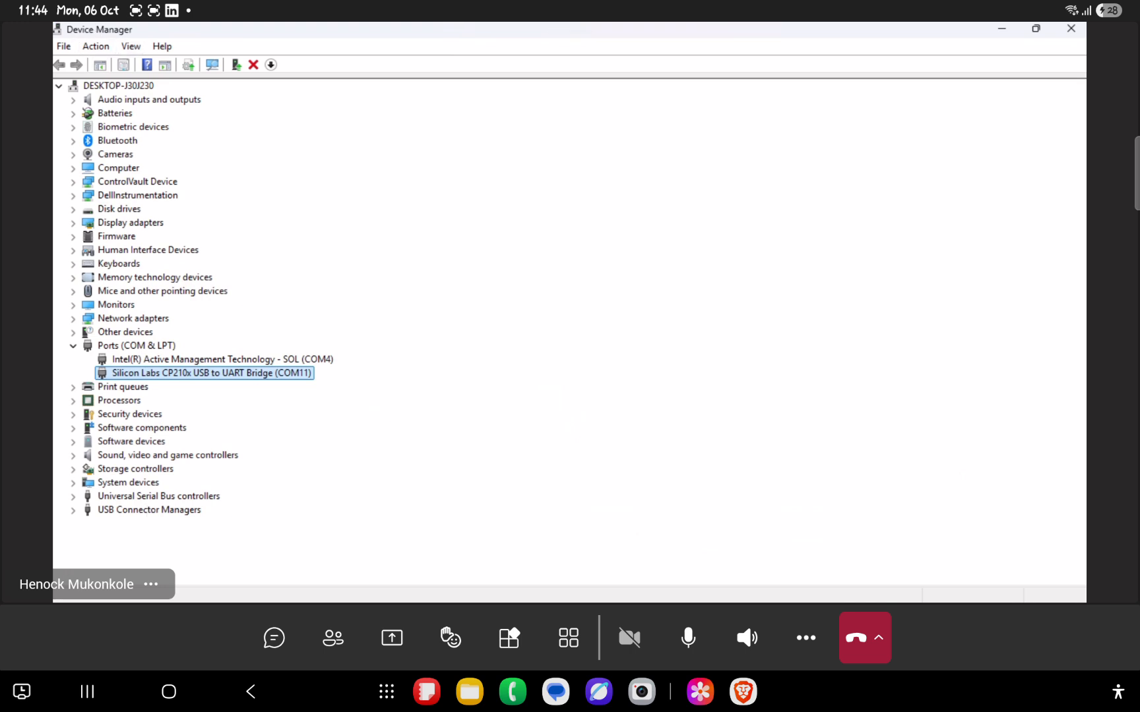
# Step: Search Windows for "device Manager" and open the Device Manager control panel entry in a new window
pyautogui.press('super')
pyautogui.press('super')
pyautogui.click(91, 591)
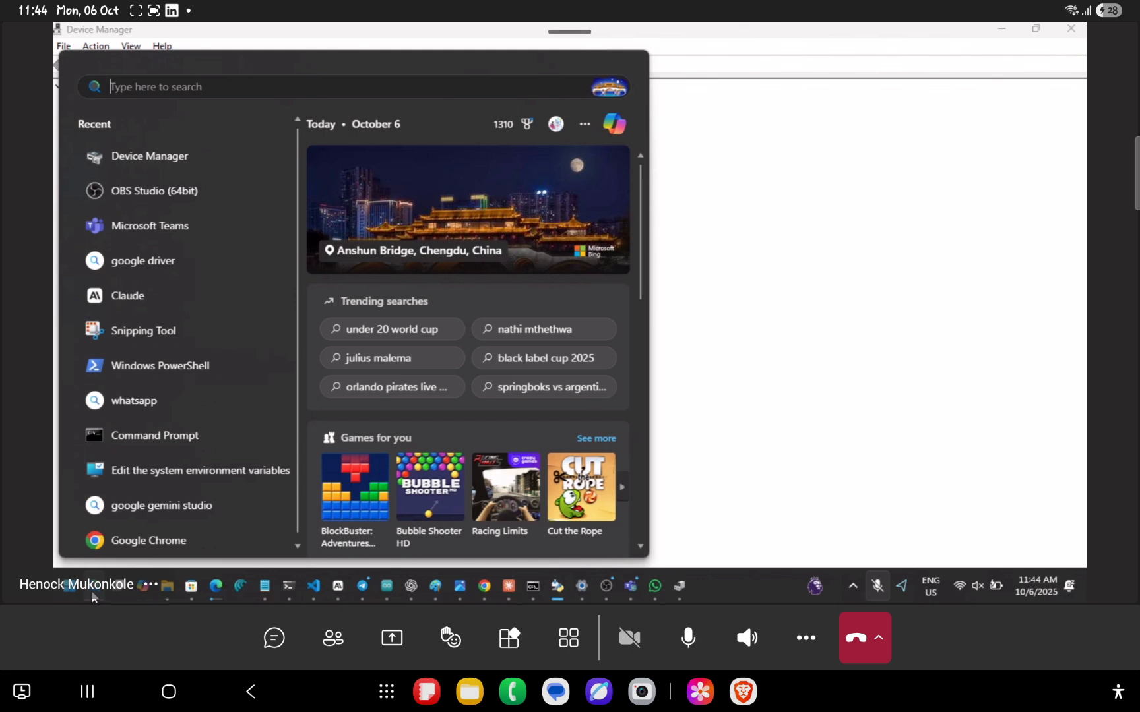
pyautogui.write('device Manager')
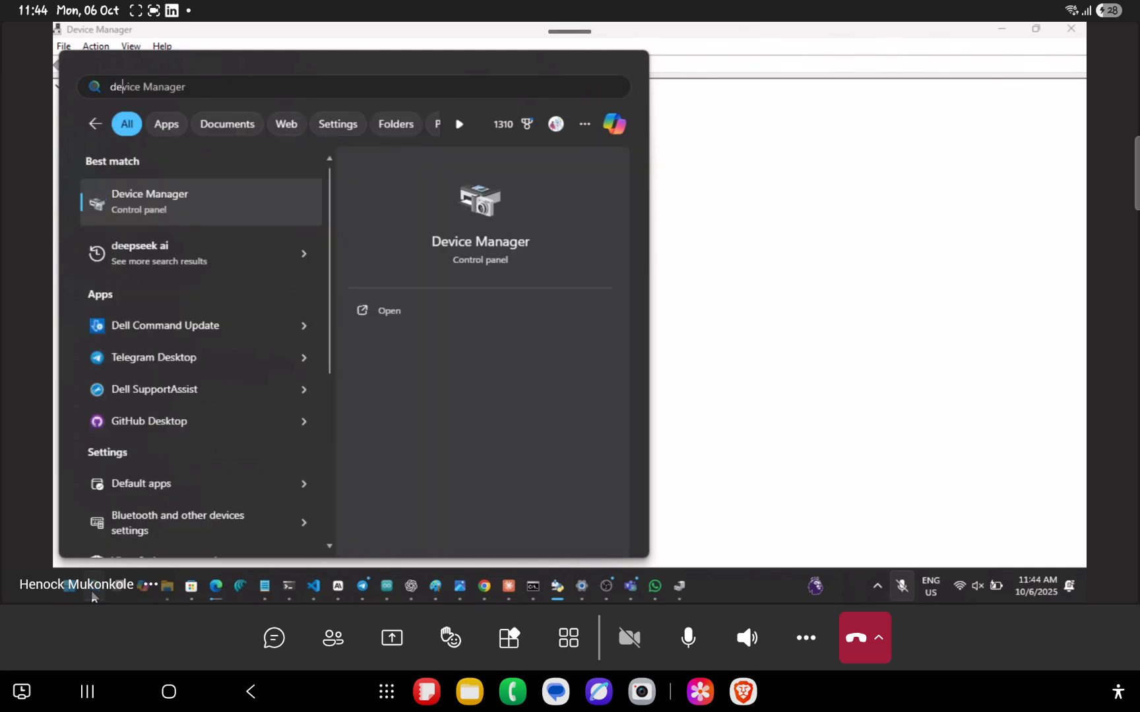
pyautogui.write('ice')
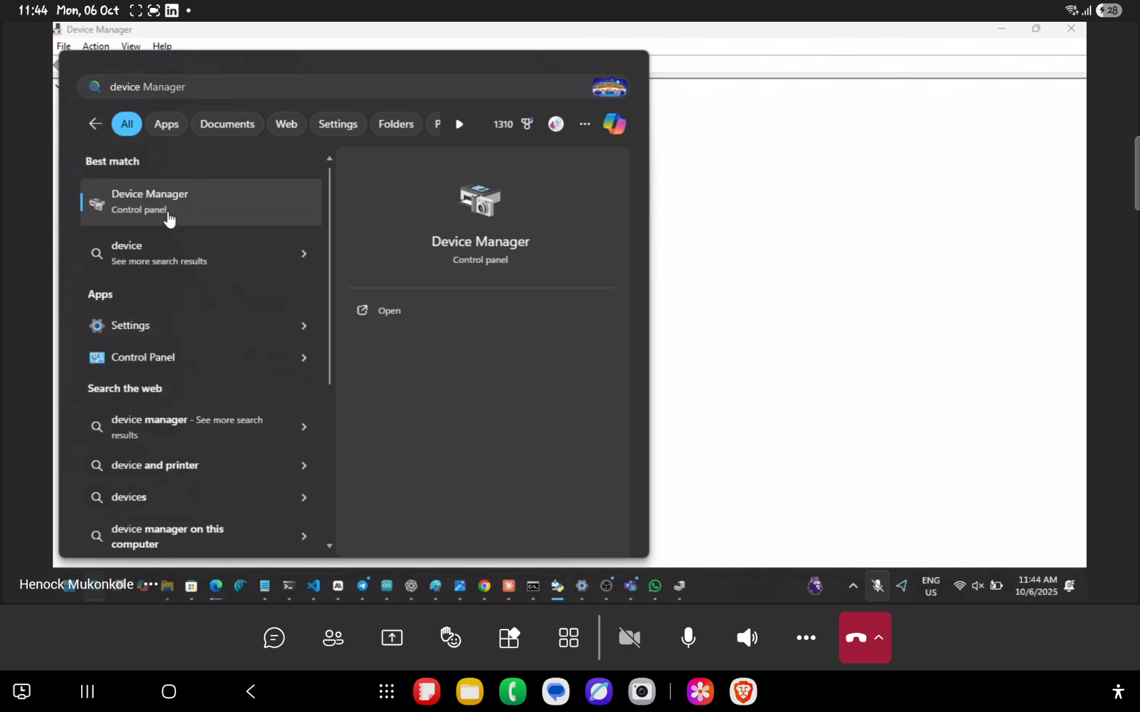
pyautogui.click(384, 312)
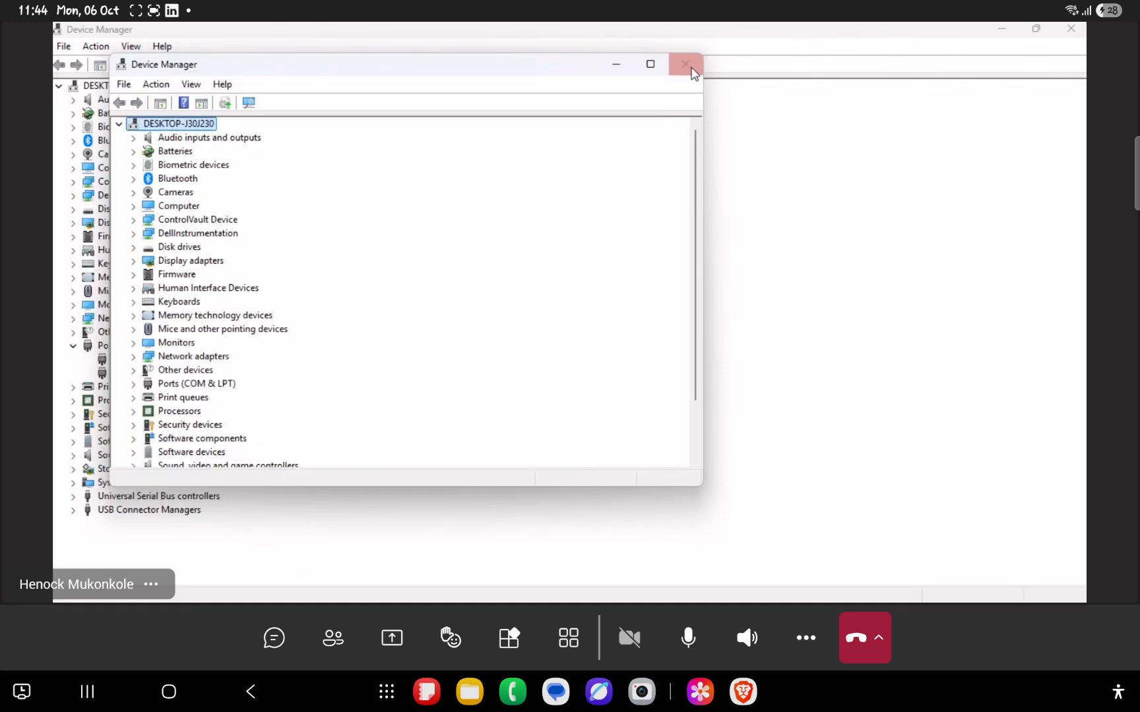
# Step: Maximize the new Device Manager window and expand Ports (COM & LPT) to check for the CP210x USB to UART Bridge port
pyautogui.click(655, 64)
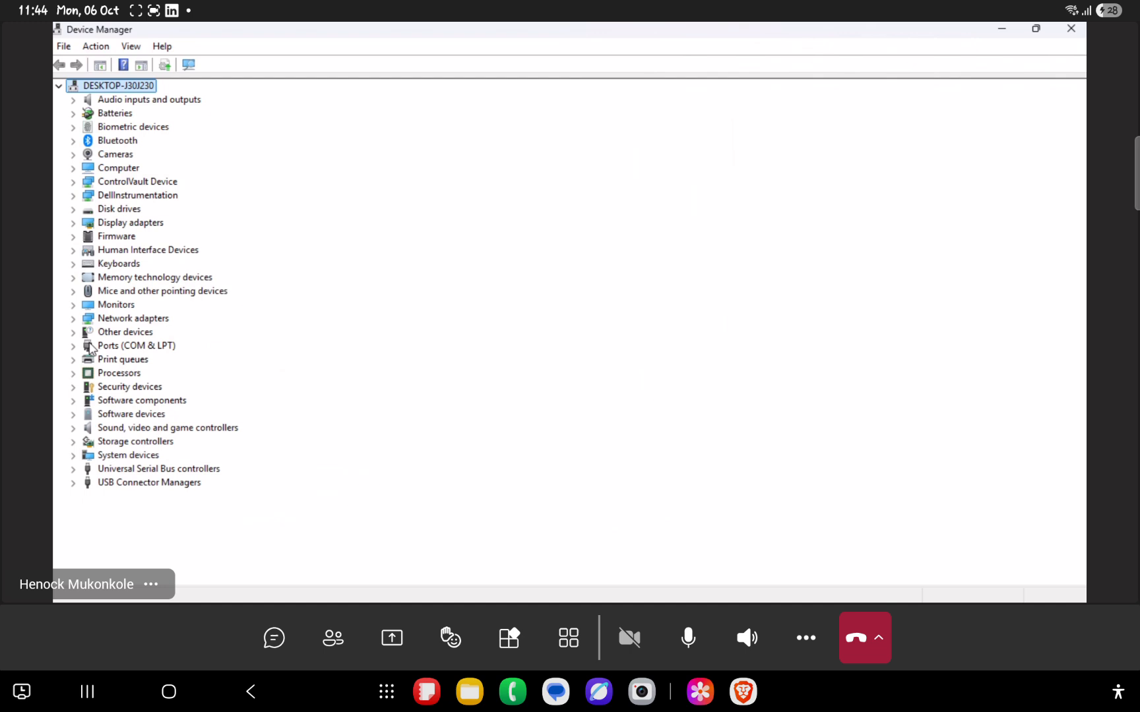
pyautogui.click(73, 346)
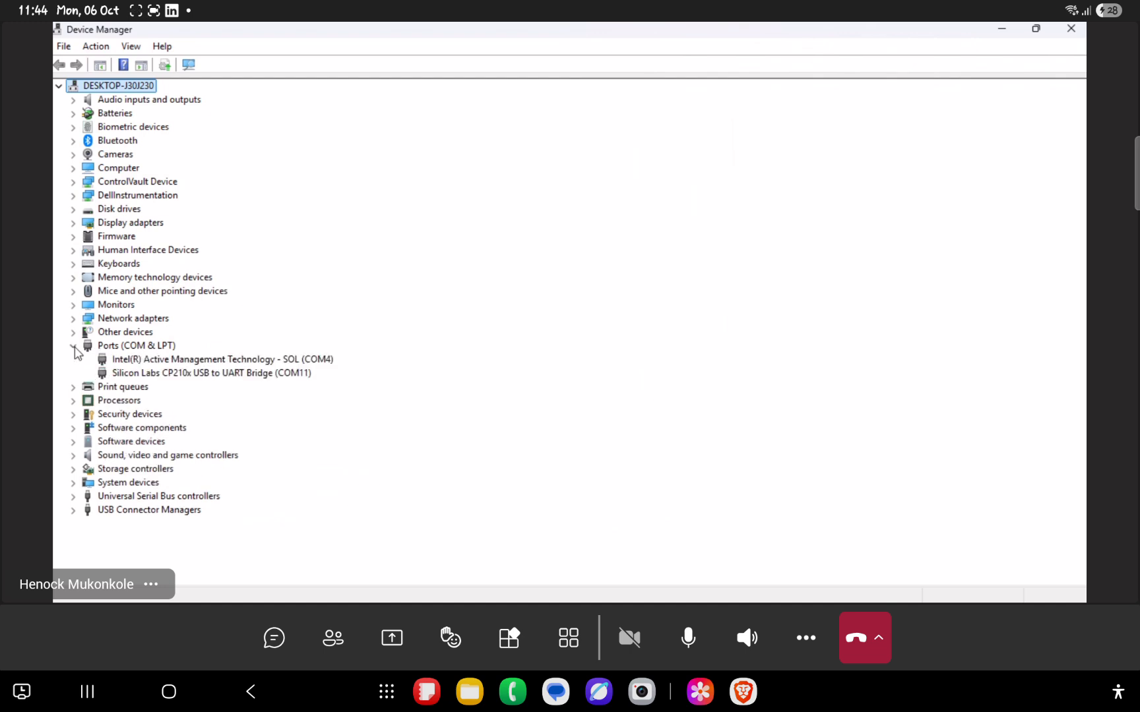
pyautogui.click(73, 512)
pyautogui.click(73, 512)
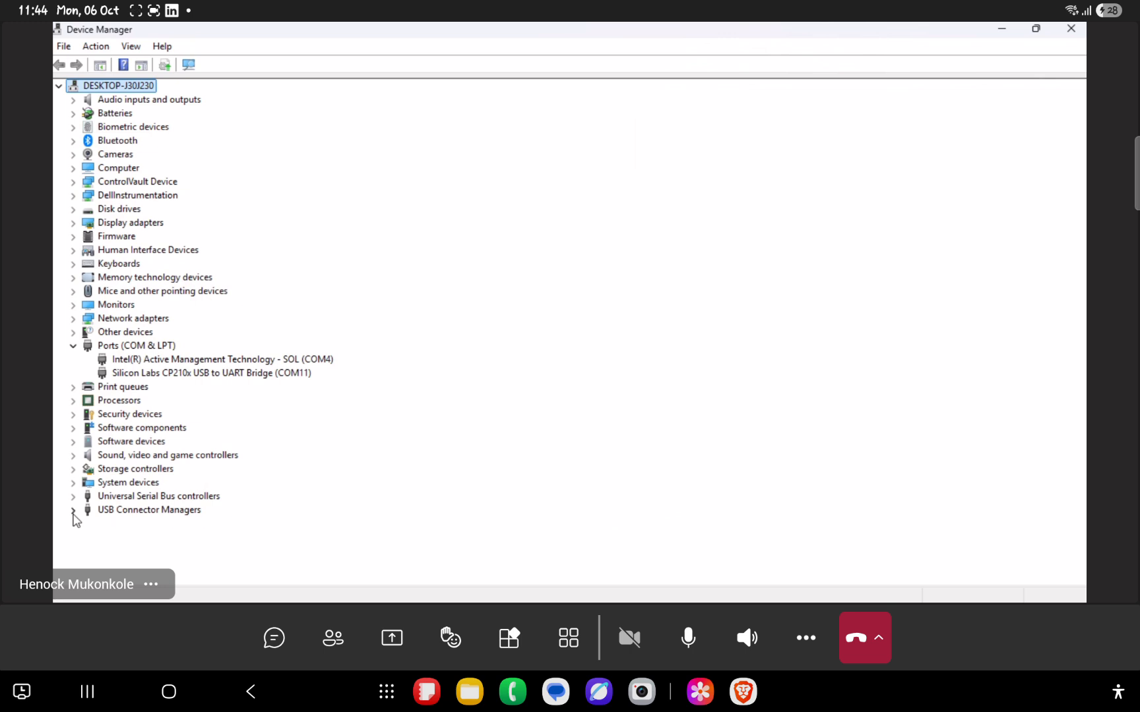